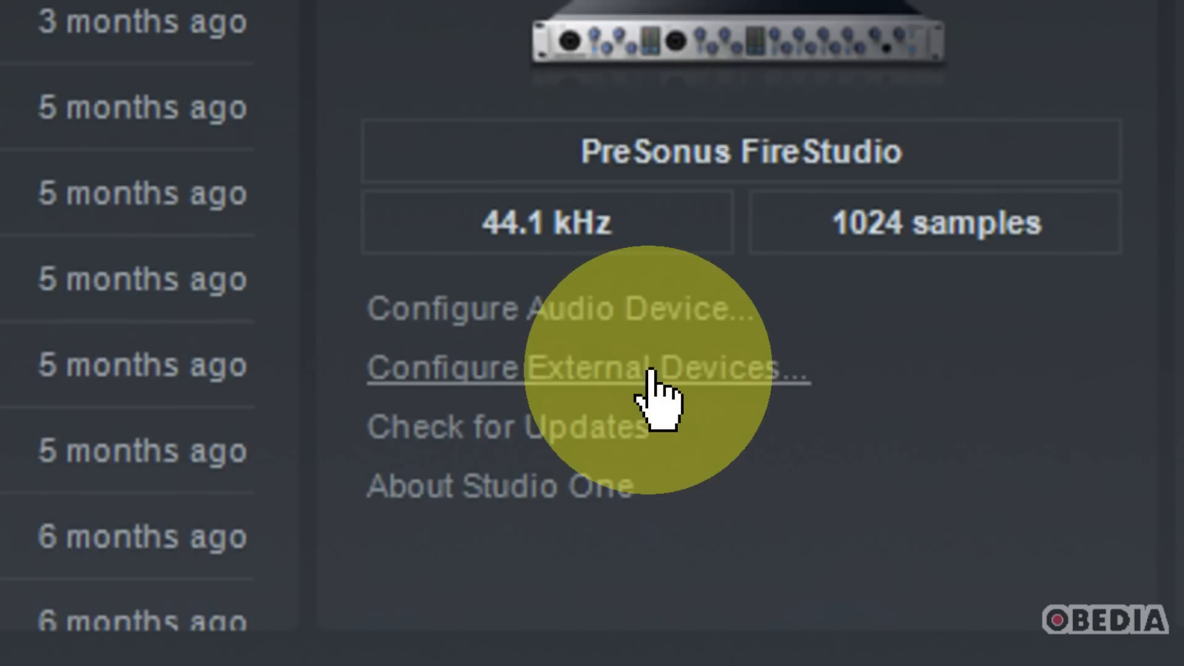
Open the external device configuration and begin adding a device based on the generic New Keyboard model.
{"action": "left_click", "coordinate": [609, 518]}
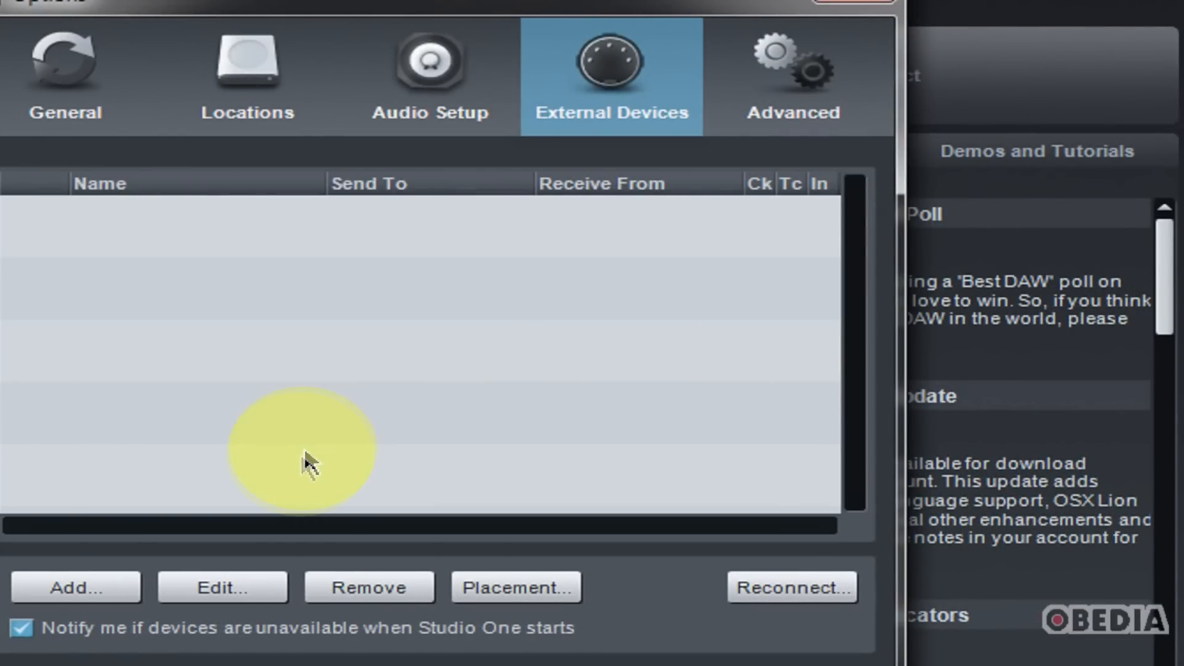
{"action": "left_click", "coordinate": [121, 587]}
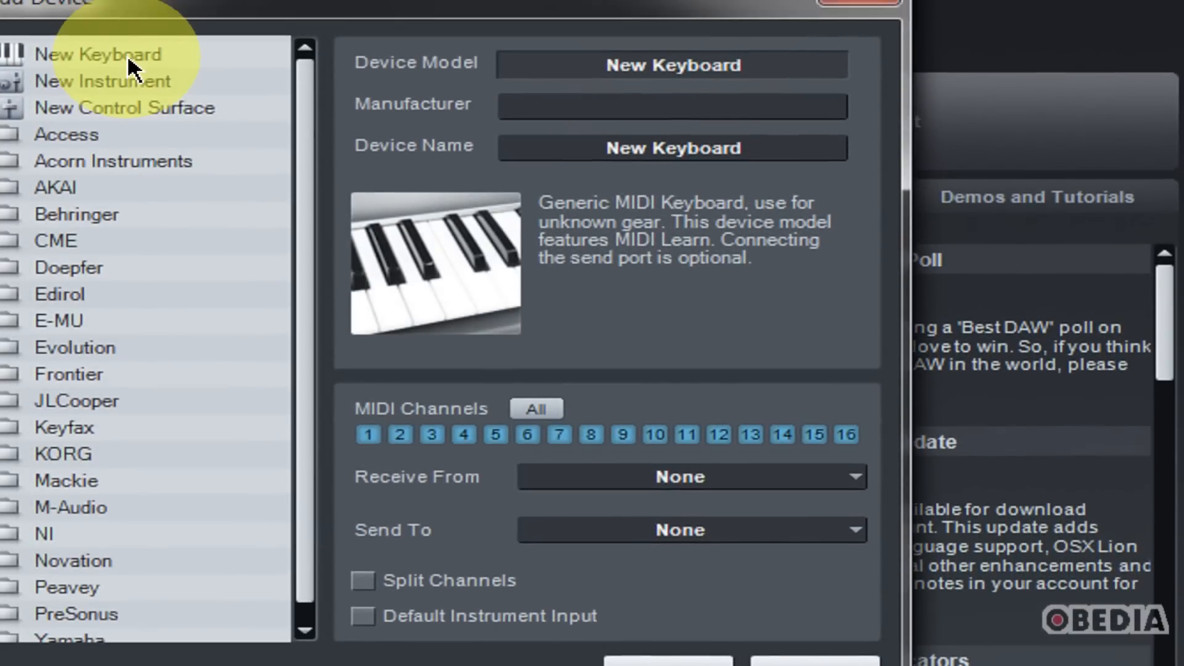
{"action": "left_click", "coordinate": [127, 36]}
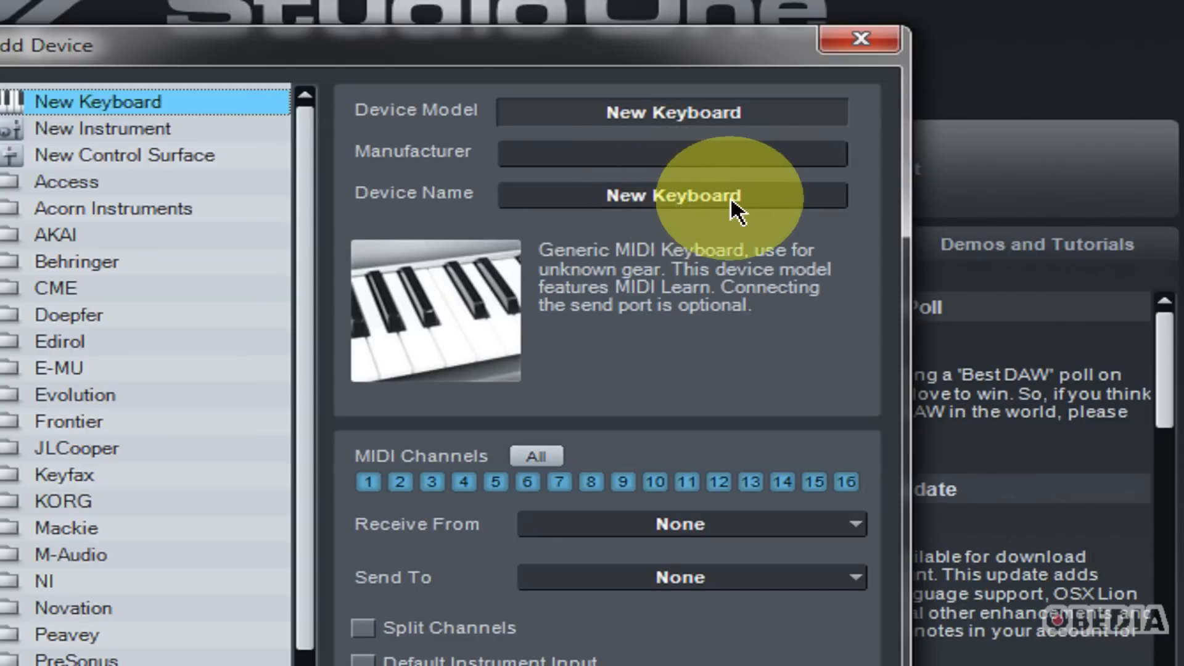
Name the new keyboard device KEYBOARD.
{"action": "double_click", "coordinate": [748, 193]}
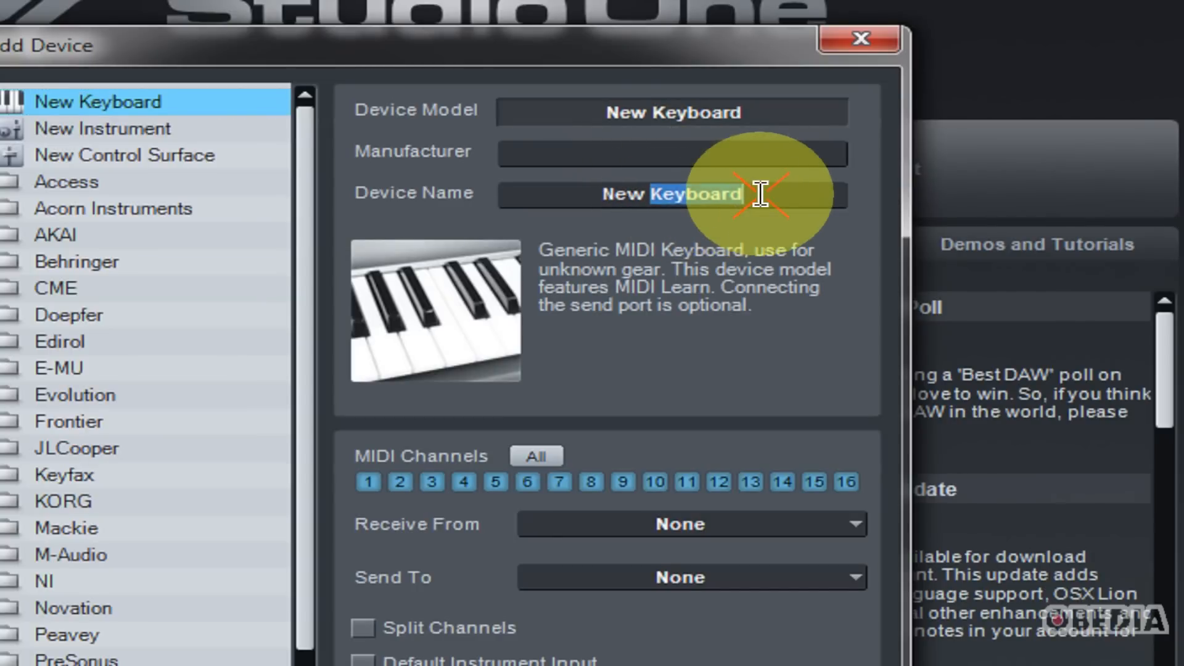
{"action": "left_click_drag", "start_coordinate": [760, 193], "coordinate": [552, 185]}
{"action": "type", "text": "k"}
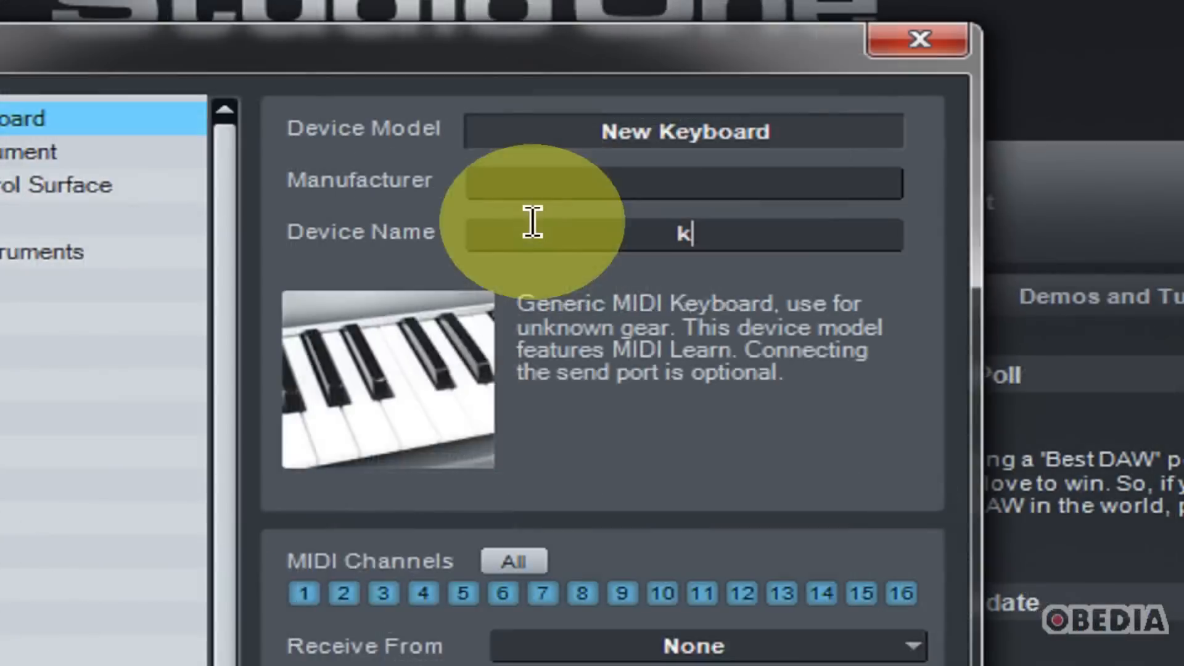
{"action": "type", "text": "EY"}
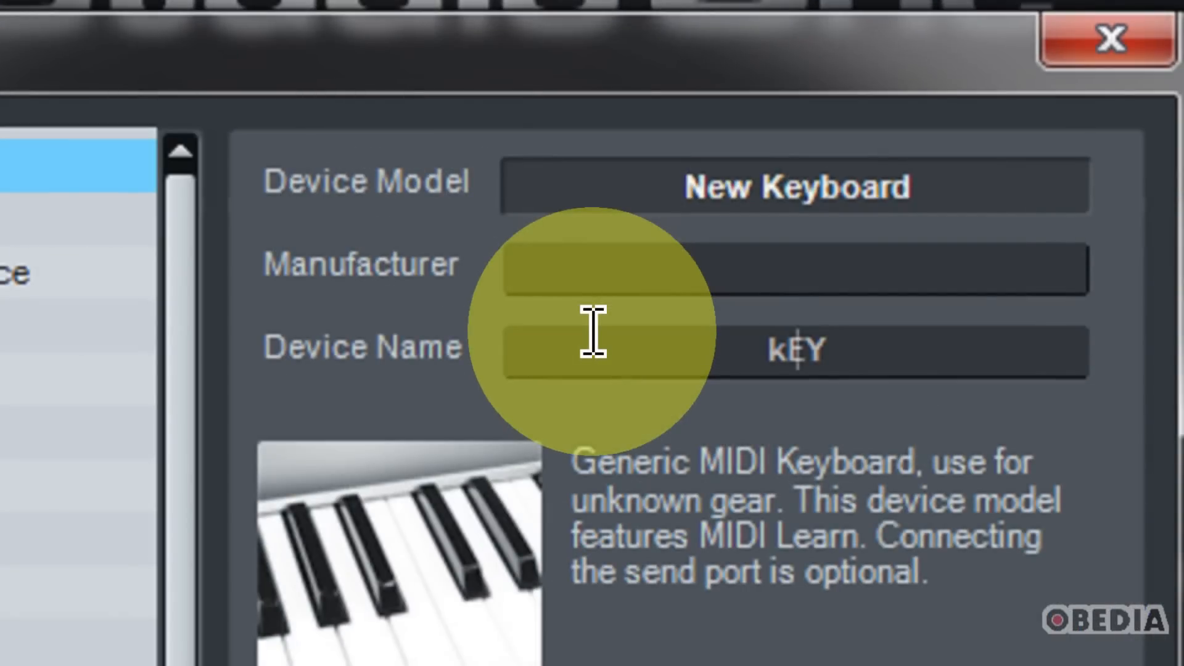
{"action": "key", "text": "BackSpace"}
{"action": "key", "text": "BackSpace"}
{"action": "key", "text": "BackSpace"}
{"action": "type", "text": "KEYBOARD"}
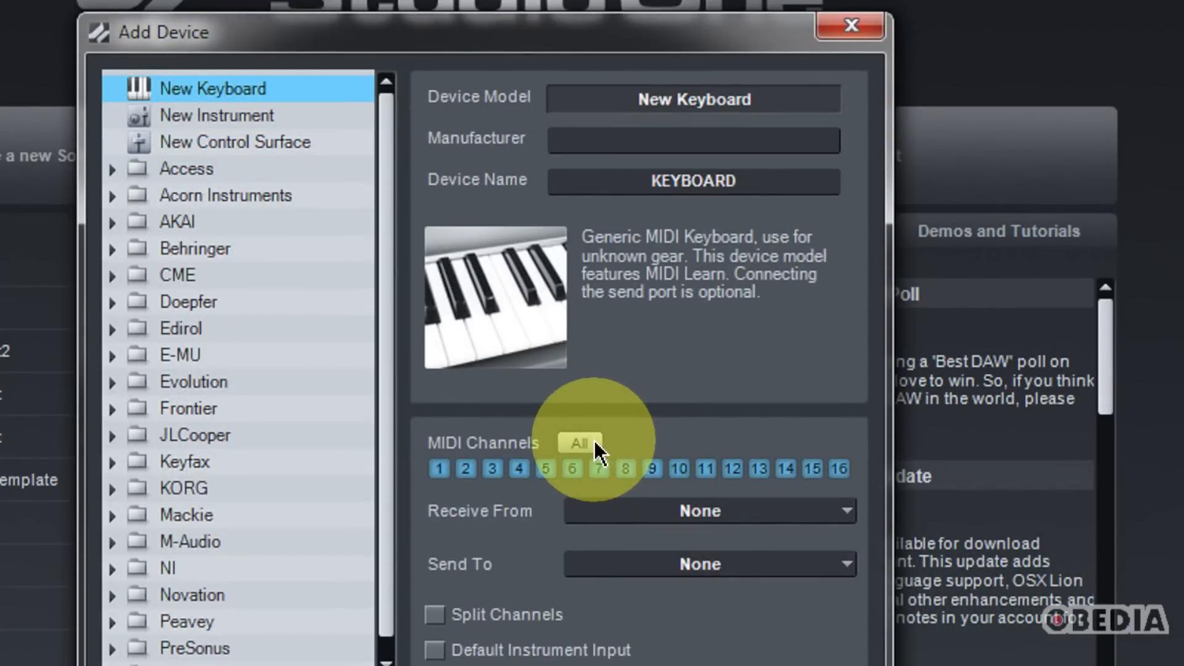
{"action": "left_click", "coordinate": [590, 402]}
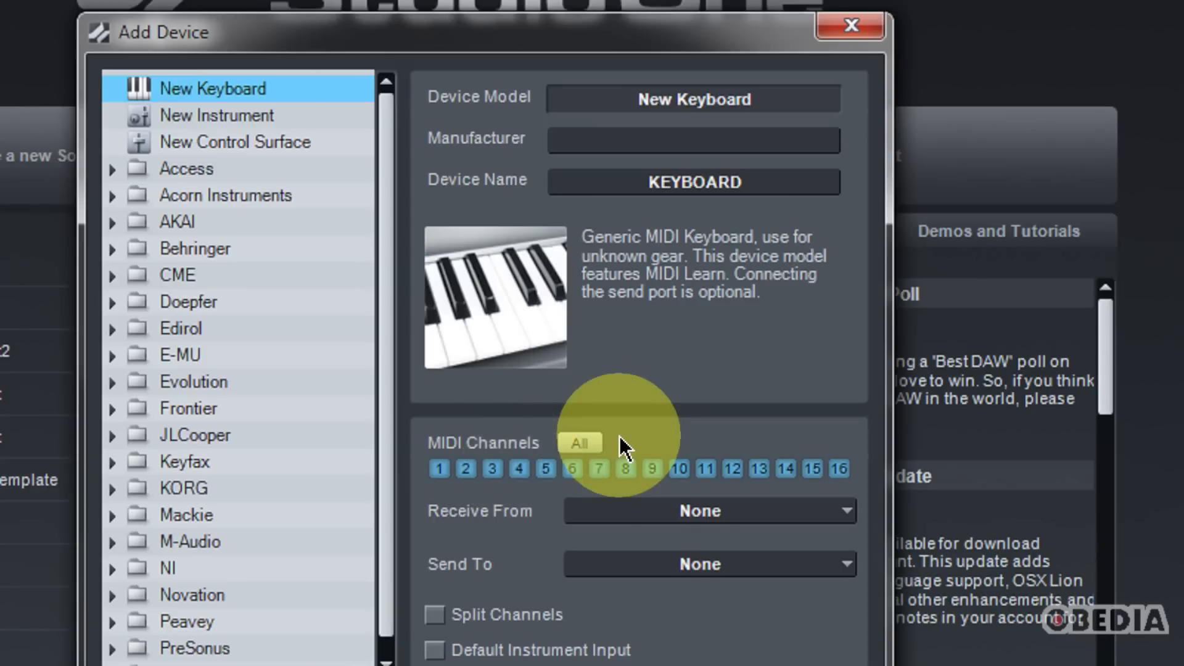
Set the keyboard to receive from Axiom 61 MIDI In and add it to the external devices.
{"action": "left_click", "coordinate": [674, 512]}
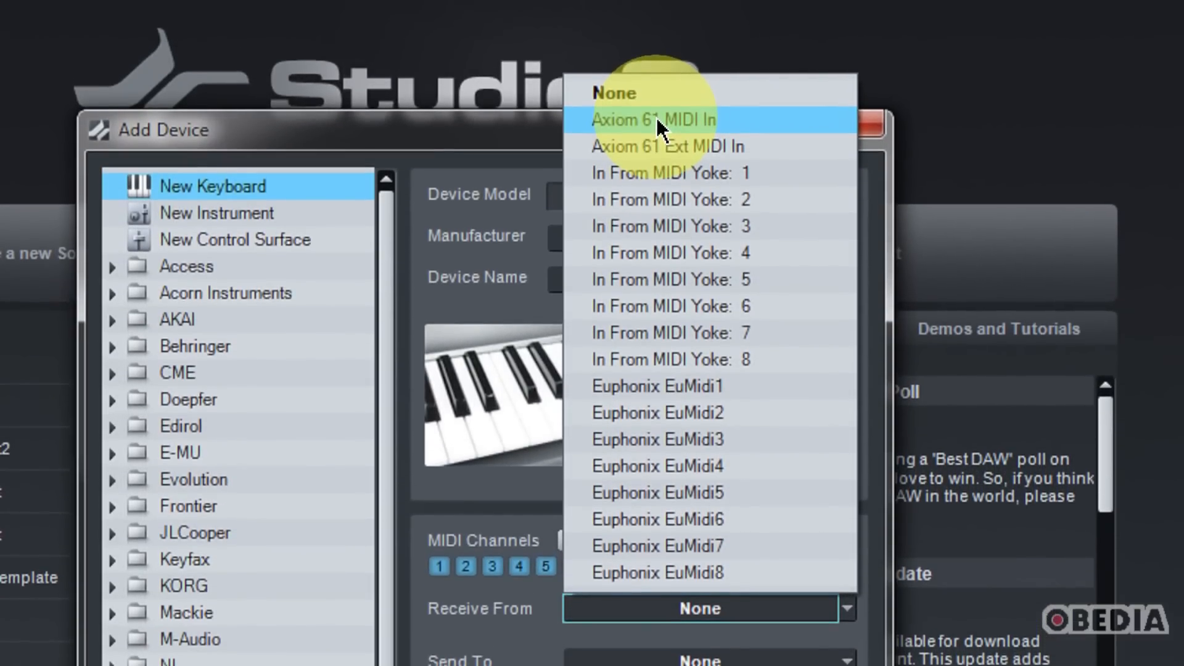
{"action": "left_click", "coordinate": [658, 125]}
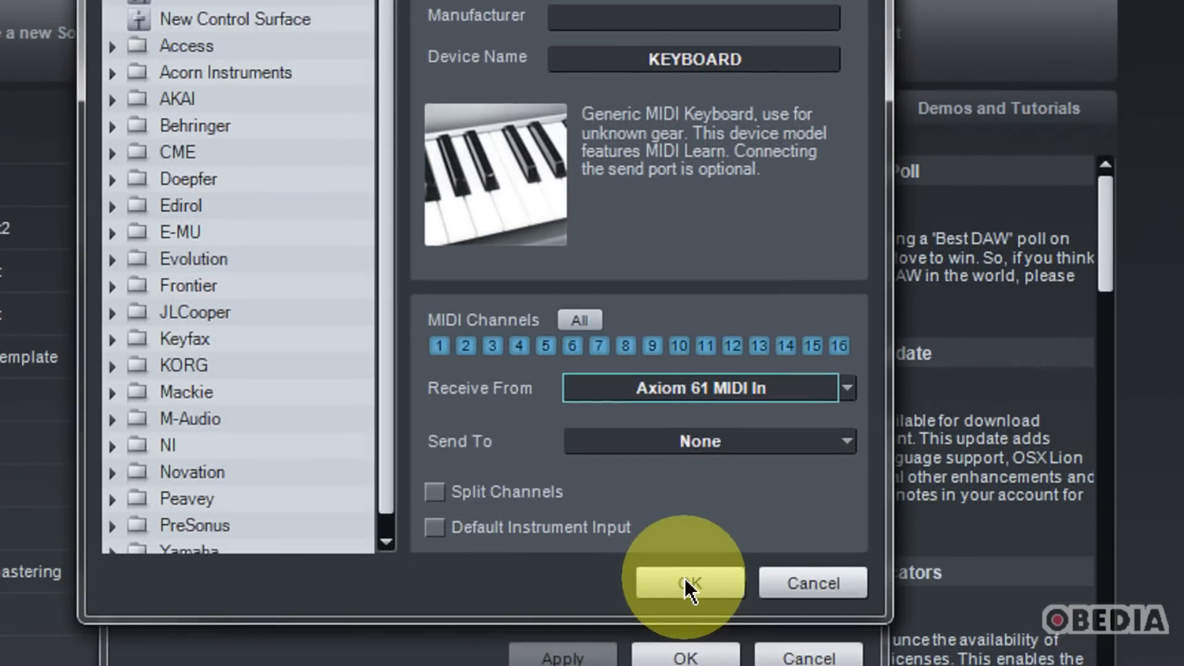
{"action": "left_click", "coordinate": [688, 586]}
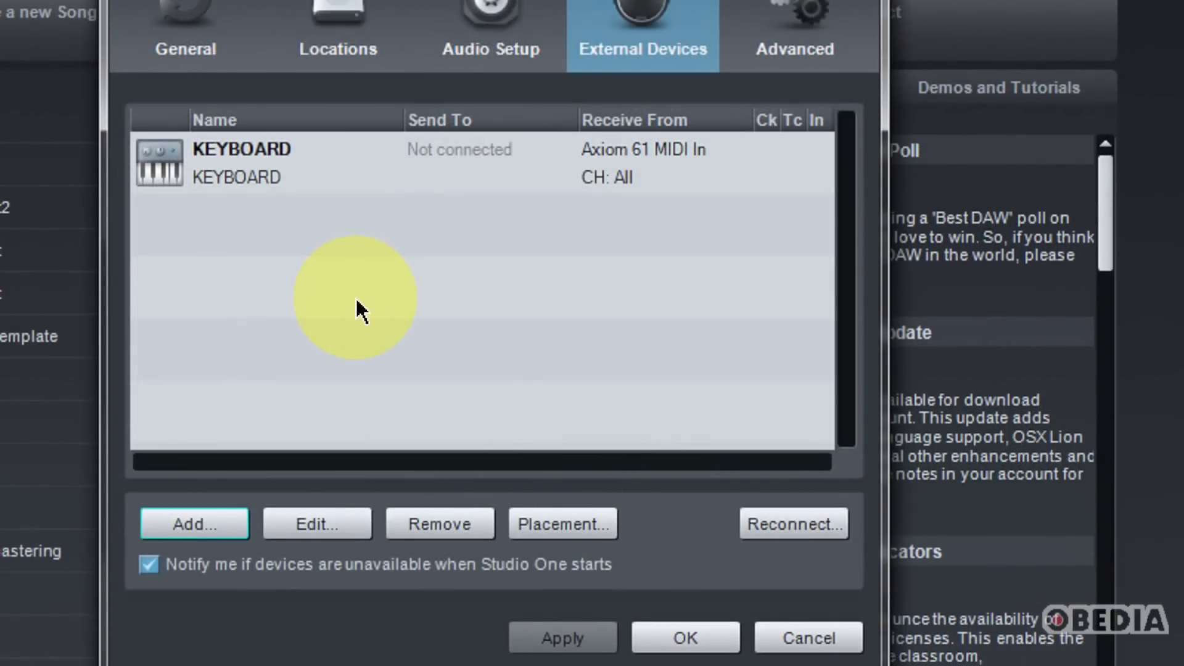
Begin adding a second external device based on the New Instrument model and name it MIDI OUT.
{"action": "left_click", "coordinate": [204, 523]}
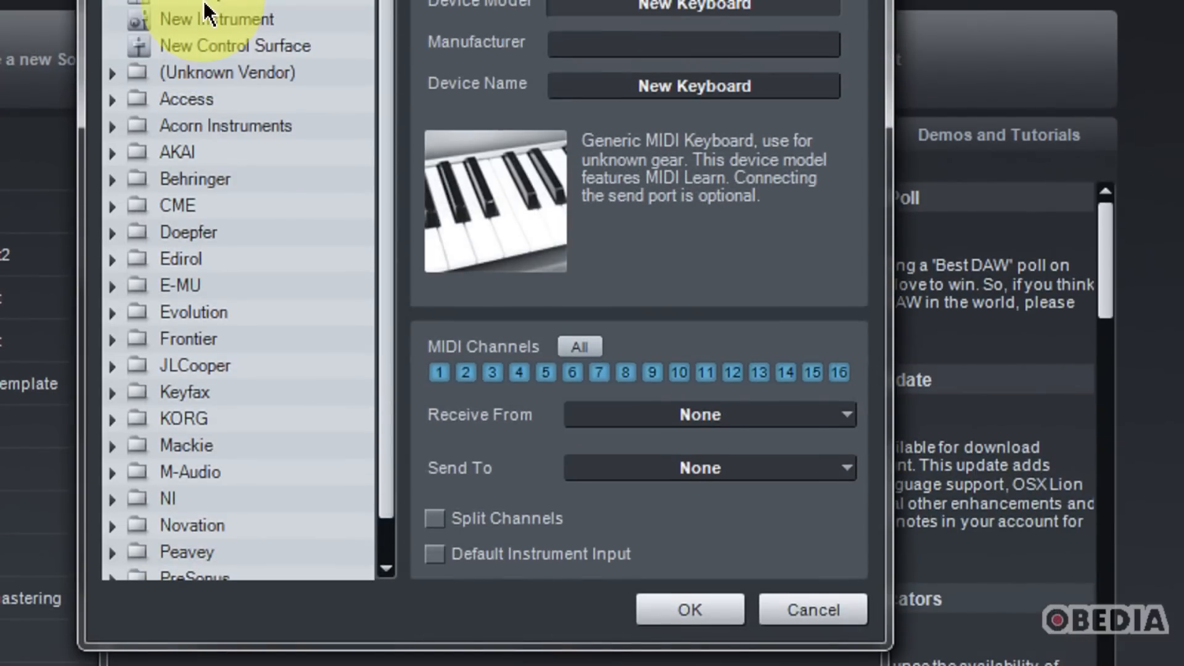
{"action": "left_click", "coordinate": [204, 53]}
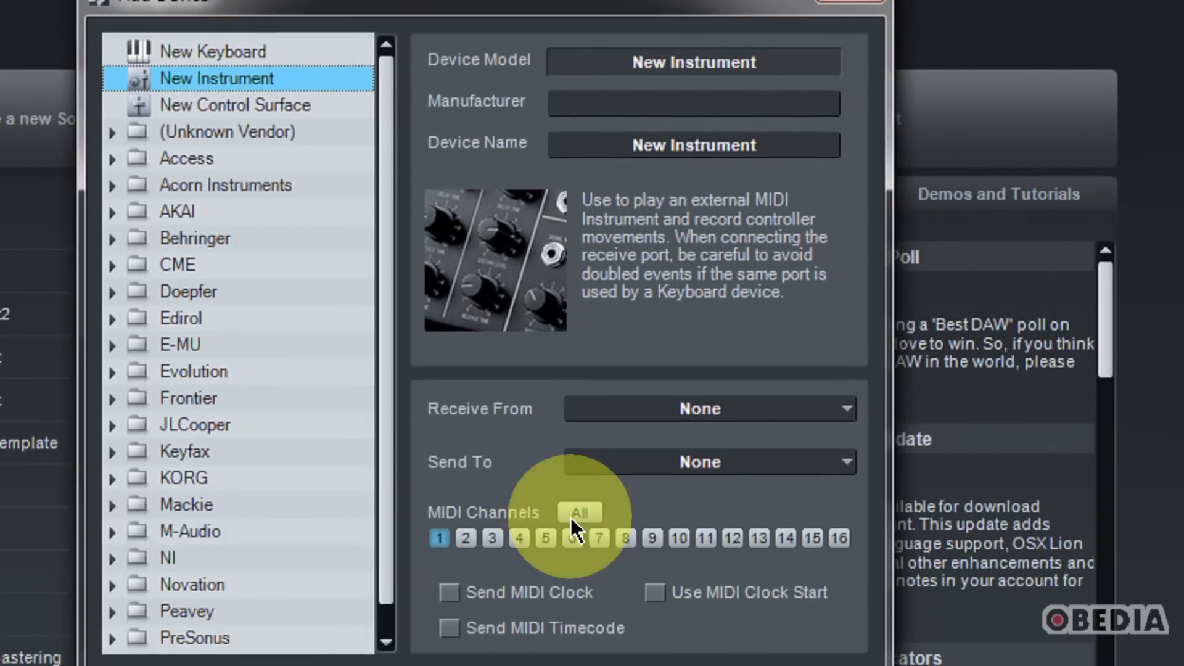
{"action": "left_click", "coordinate": [739, 141]}
{"action": "double_click", "coordinate": [735, 142]}
{"action": "left_click_drag", "start_coordinate": [786, 147], "coordinate": [600, 148]}
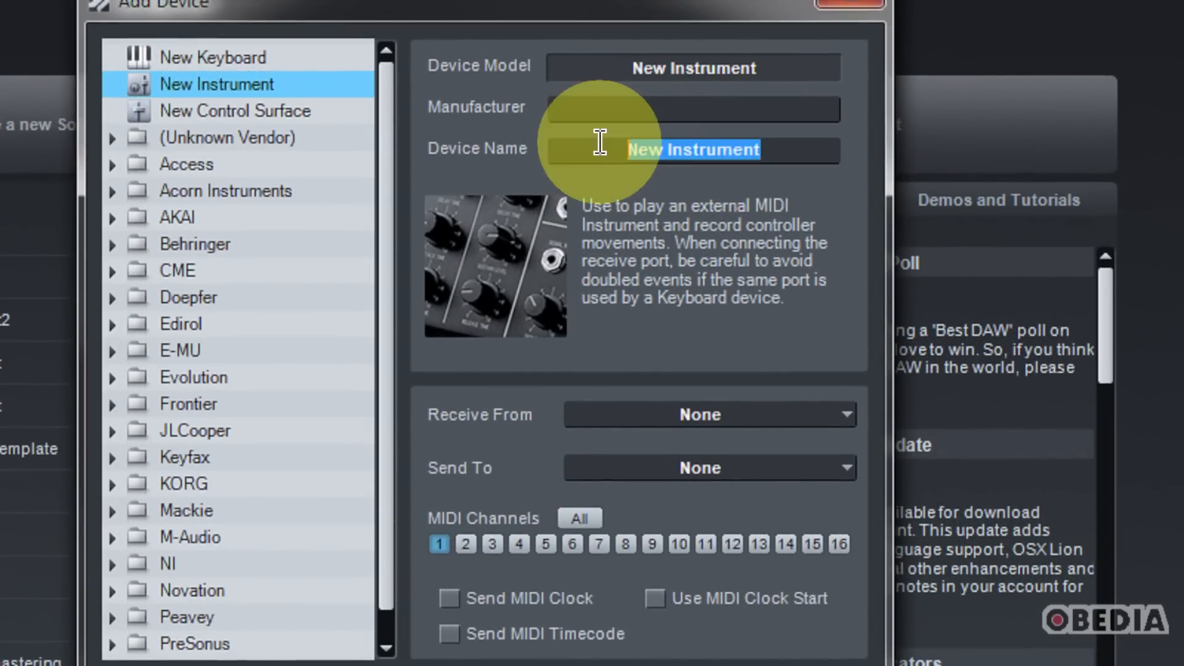
{"action": "type", "text": "M"}
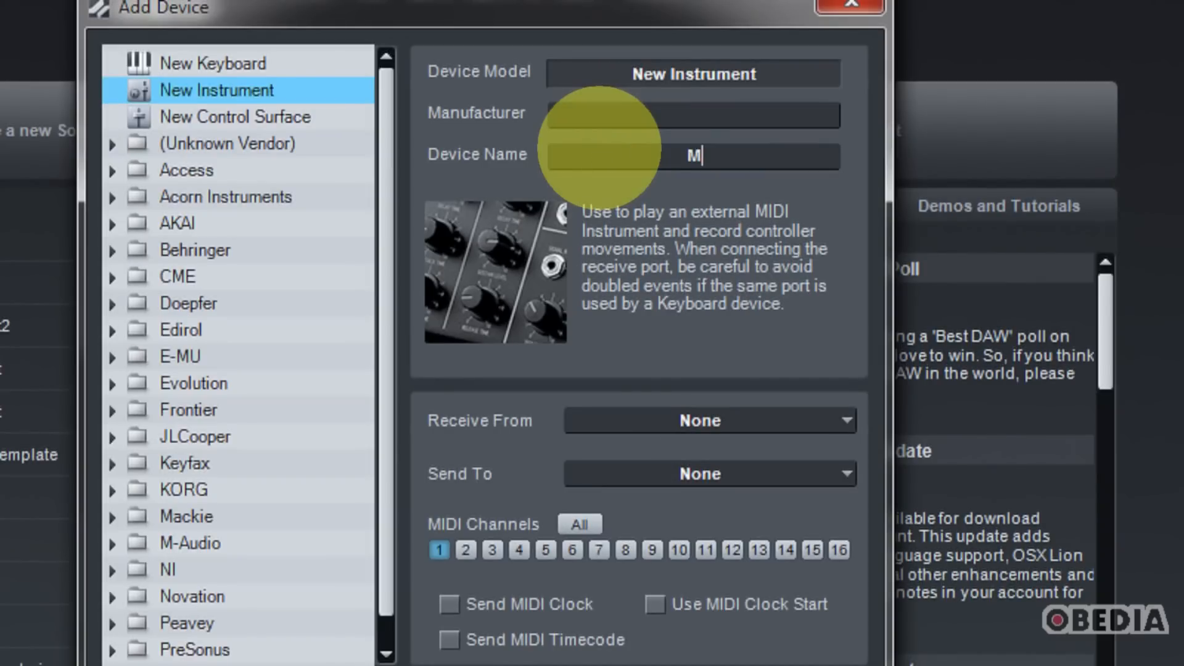
{"action": "type", "text": "IDI OUT"}
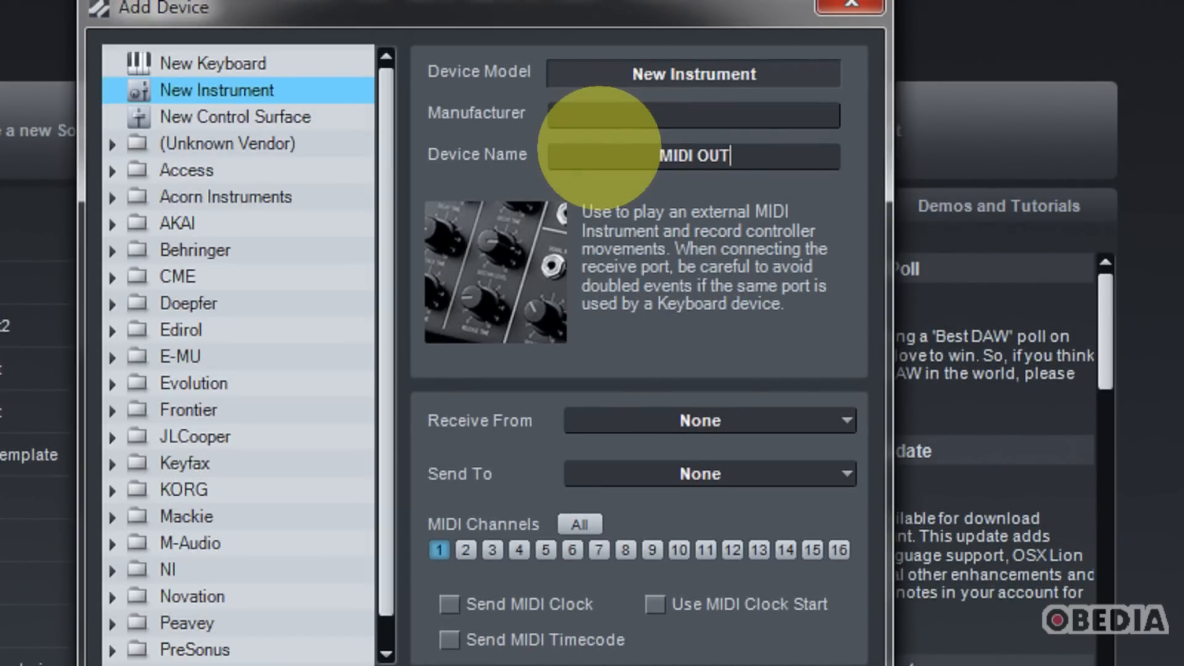
{"action": "key", "text": "Return"}
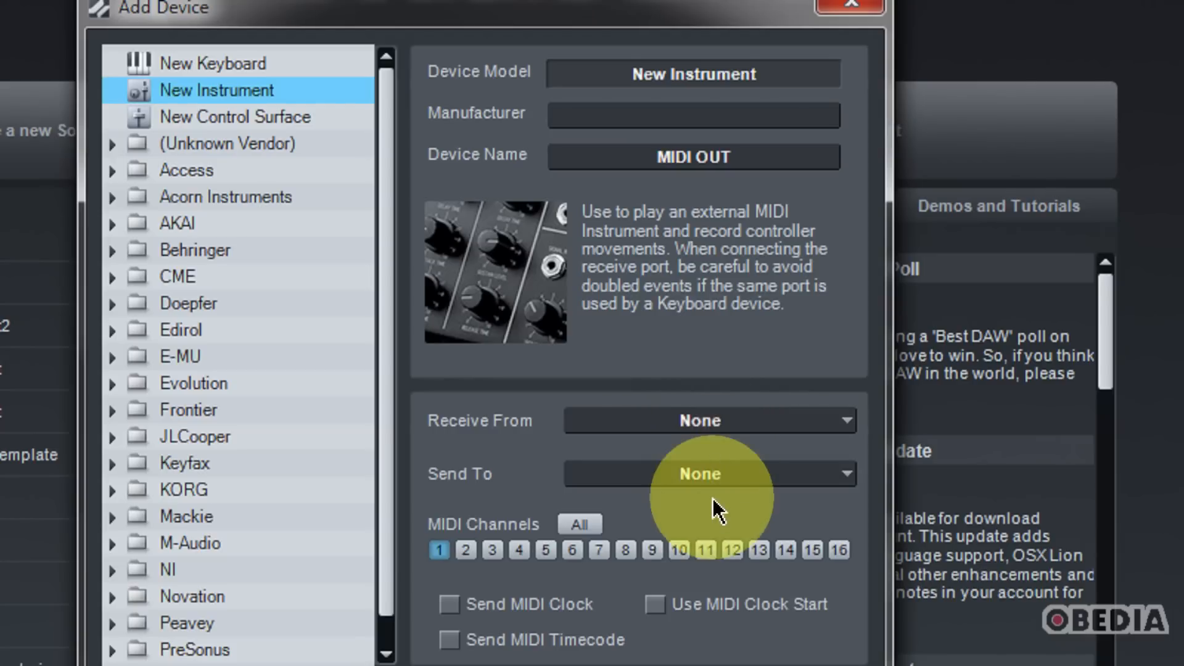
Set the MIDI OUT instrument to send to Euphonix EuMidi1 on all MIDI channels.
{"action": "left_click", "coordinate": [699, 392]}
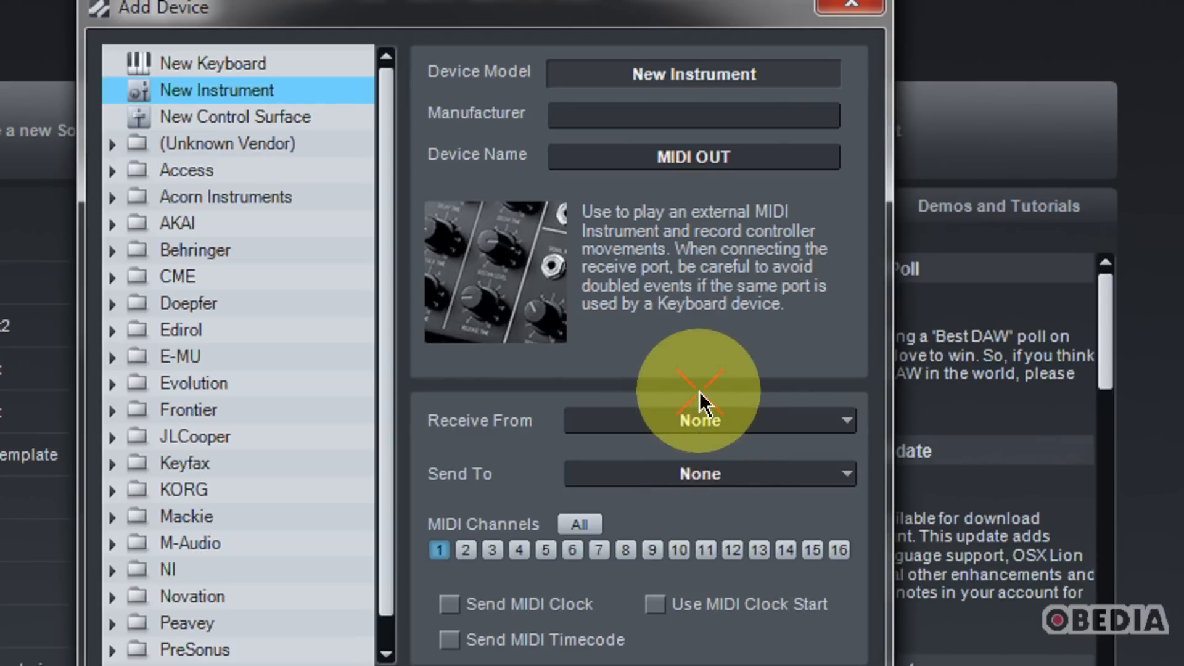
{"action": "left_click", "coordinate": [691, 476]}
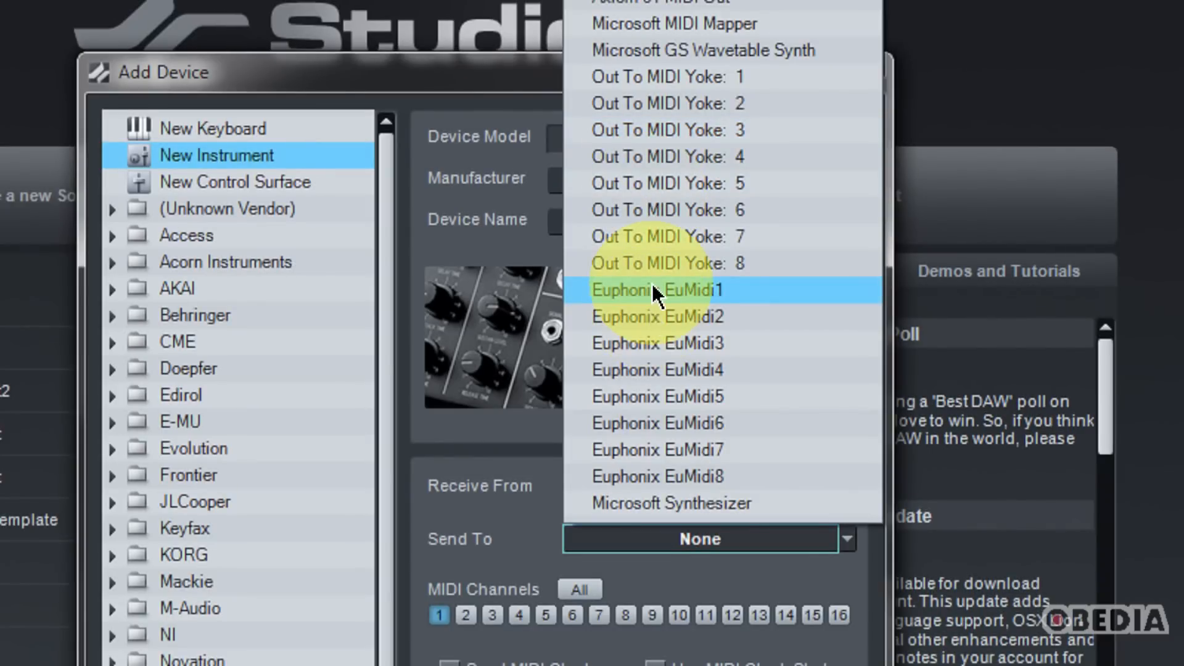
{"action": "left_click", "coordinate": [653, 290]}
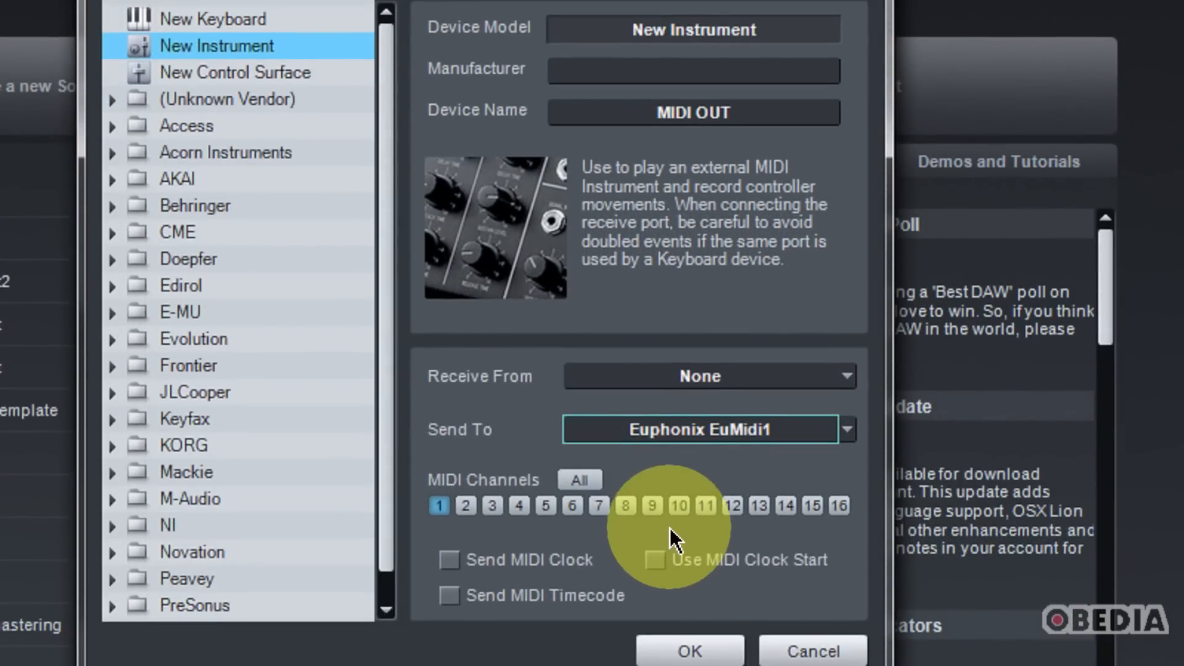
{"action": "left_click", "coordinate": [577, 477]}
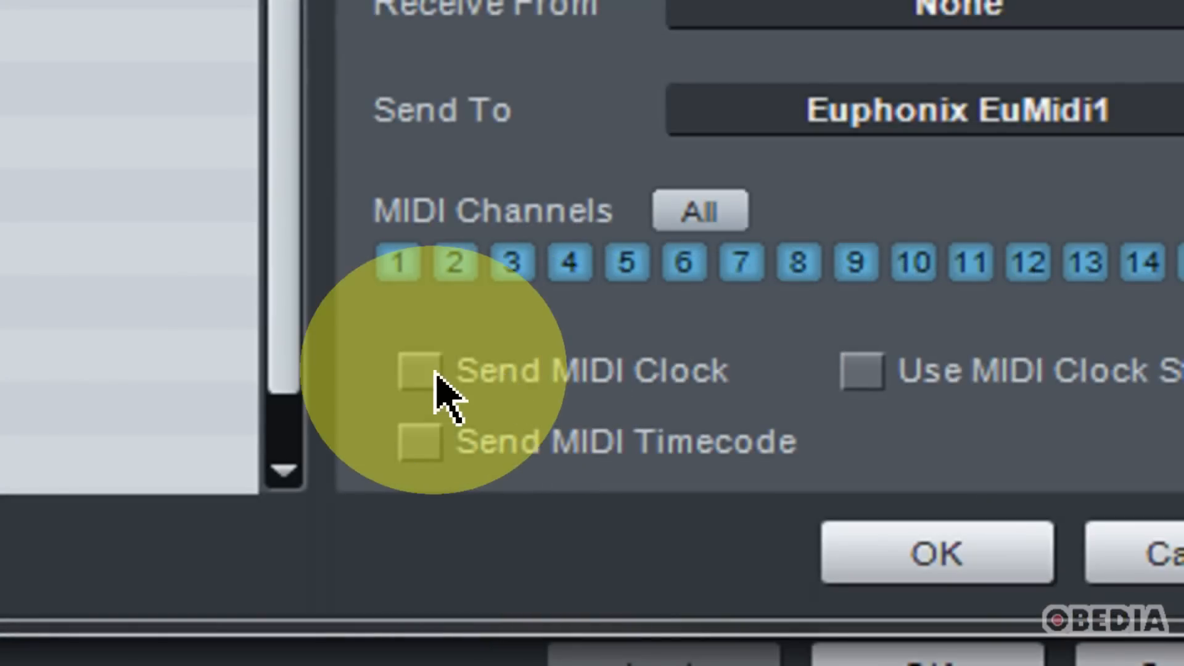
Enable Send MIDI Clock, Send MIDI Timecode and Use MIDI Clock Start for the MIDI OUT instrument and add the device.
{"action": "left_click", "coordinate": [434, 372]}
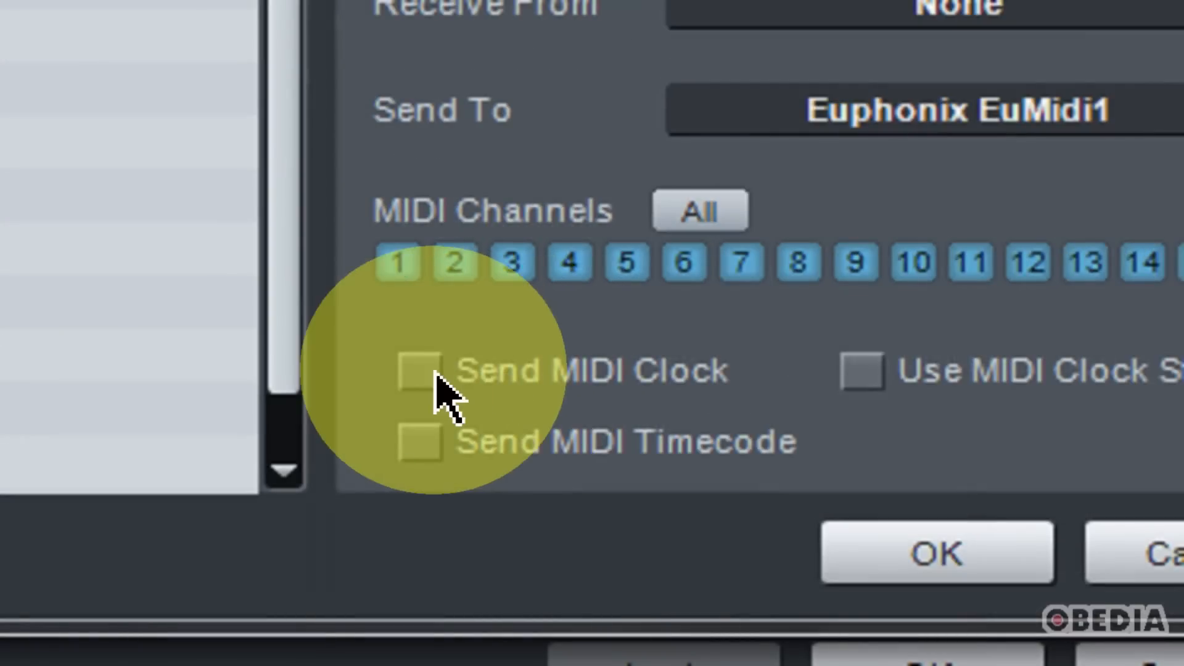
{"action": "left_click", "coordinate": [440, 364]}
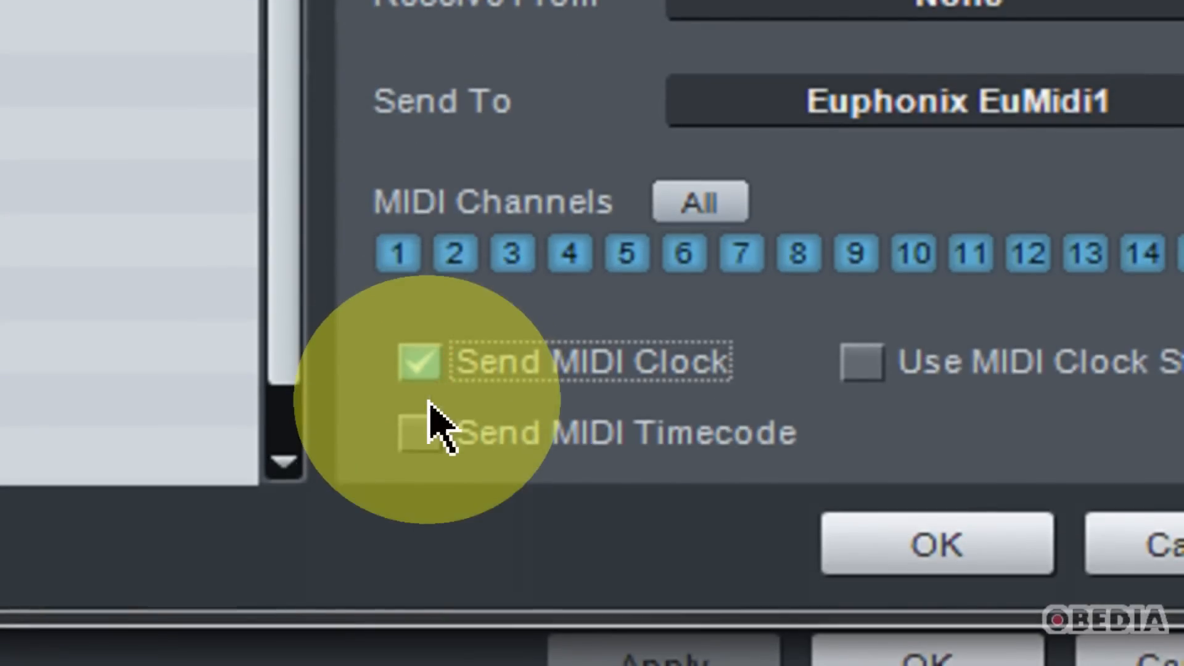
{"action": "left_click", "coordinate": [425, 449]}
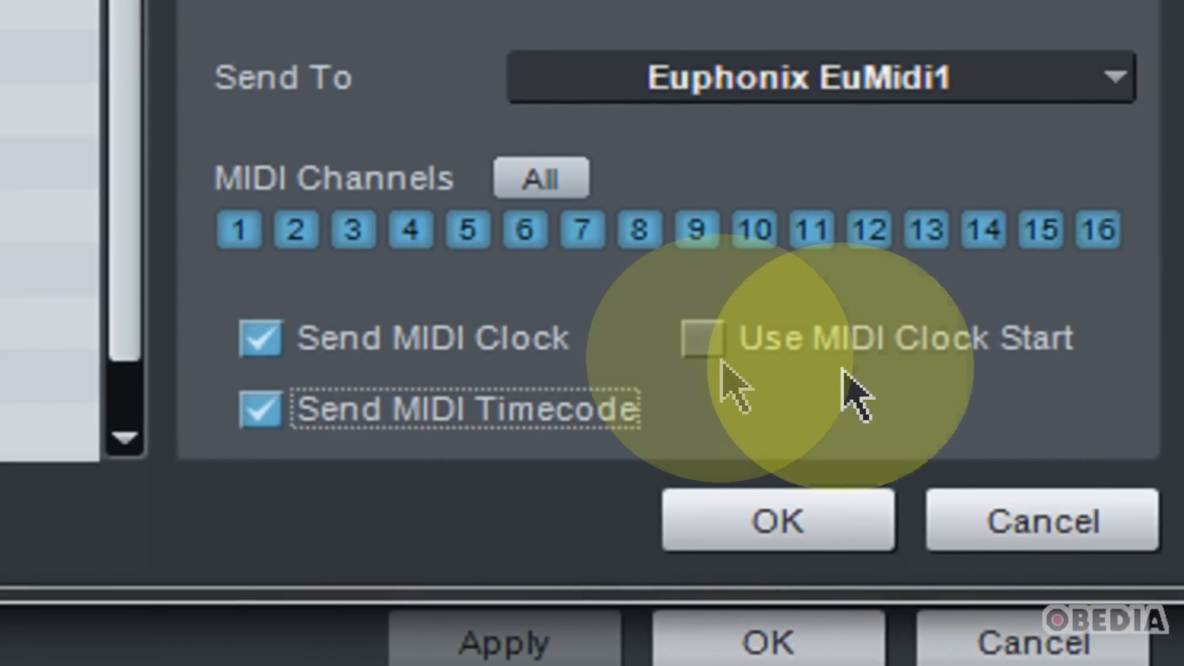
{"action": "left_click", "coordinate": [697, 341]}
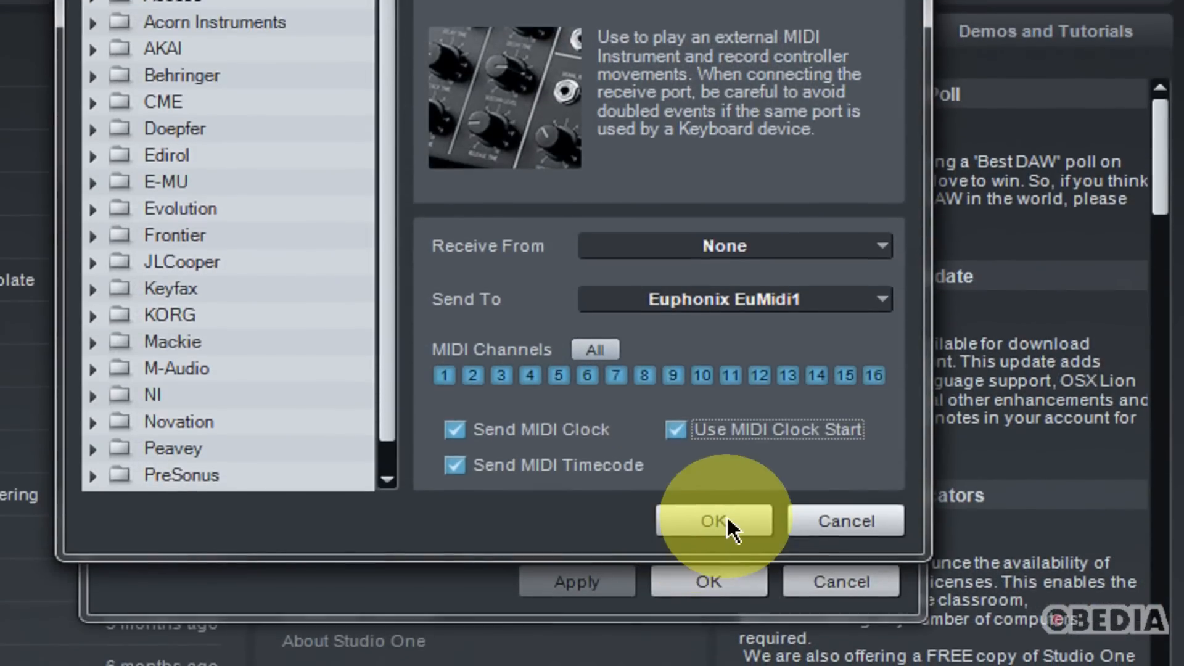
{"action": "left_click", "coordinate": [697, 531]}
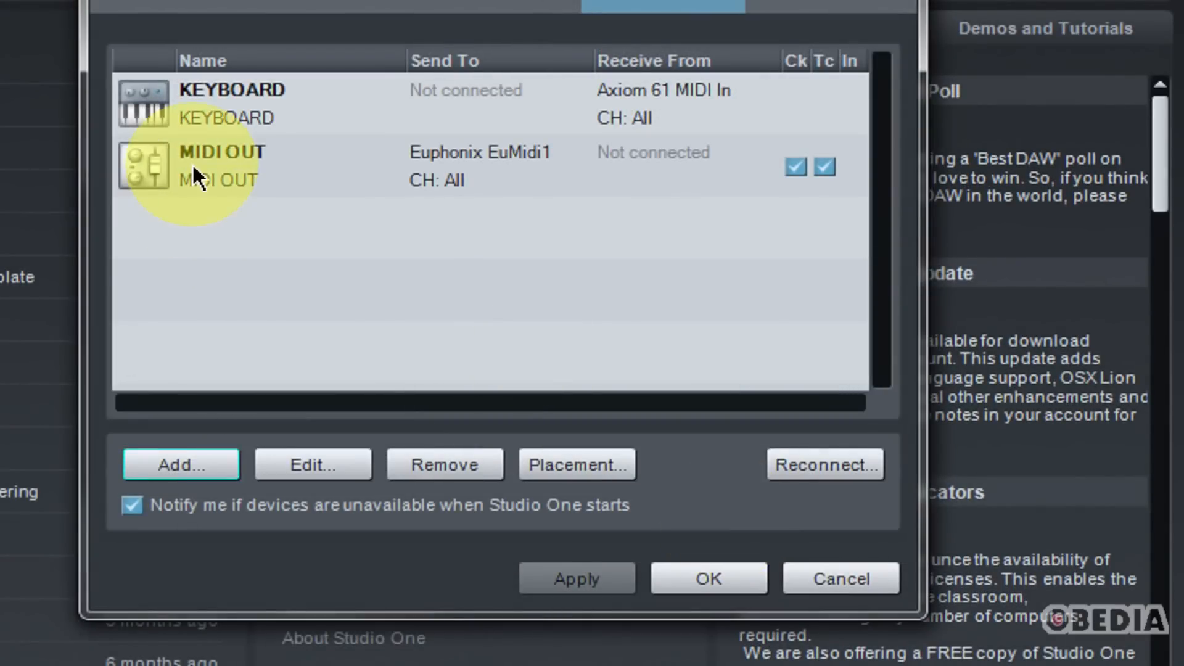
Check the KEYBOARD and MIDI OUT entries in the device list and accept the external device settings.
{"action": "left_click", "coordinate": [216, 114]}
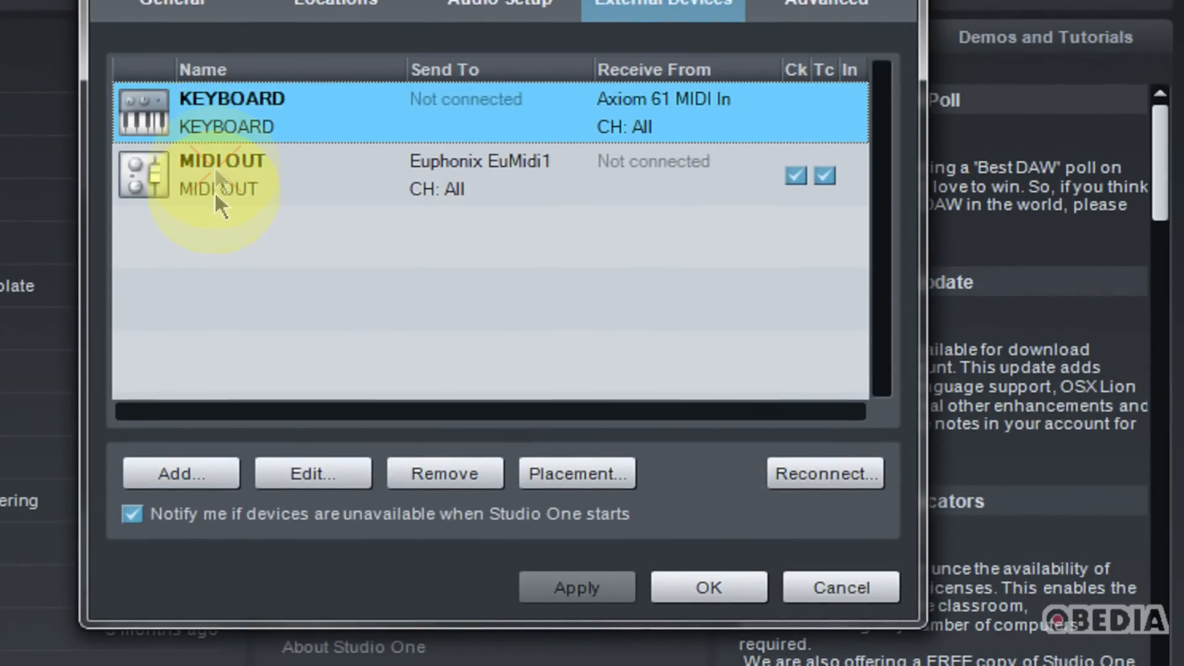
{"action": "left_click", "coordinate": [214, 192]}
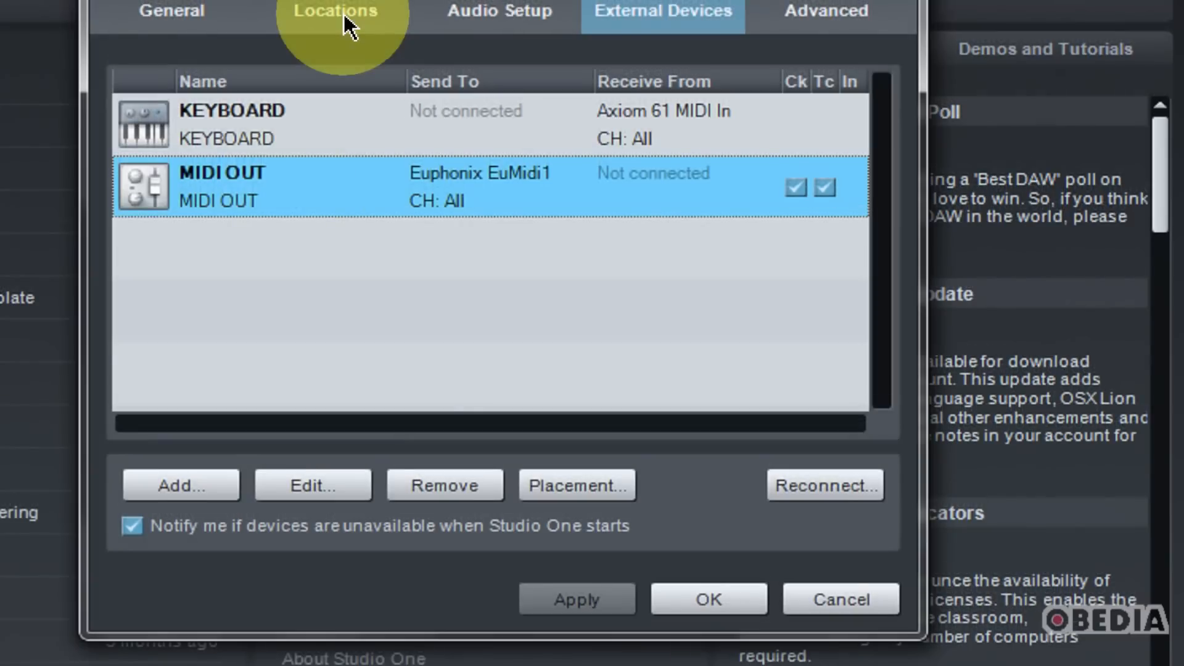
{"action": "left_click", "coordinate": [701, 582]}
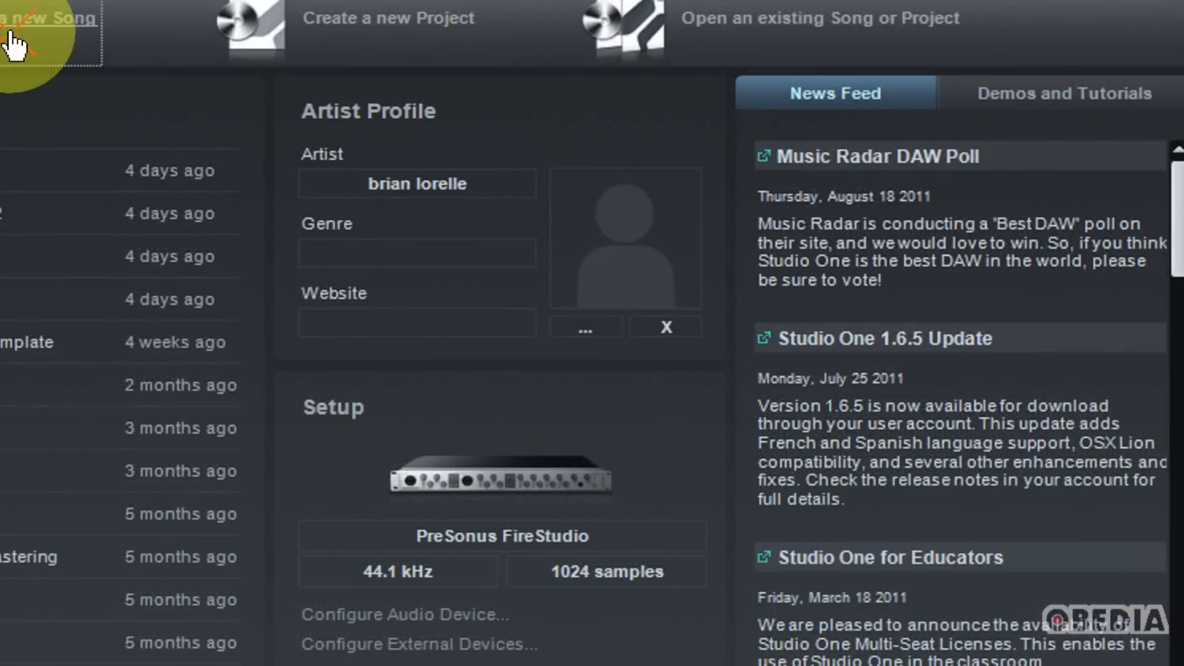
Create an empty song titled "test" with the default song settings.
{"action": "left_click", "coordinate": [6, 28]}
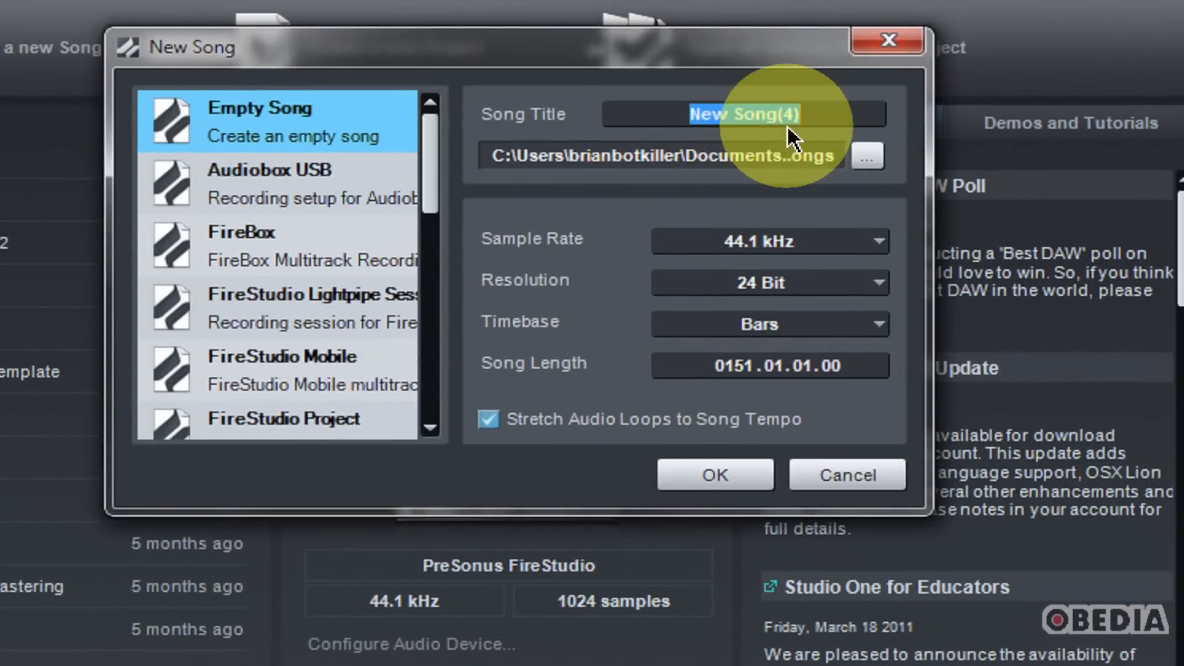
{"action": "type", "text": "test"}
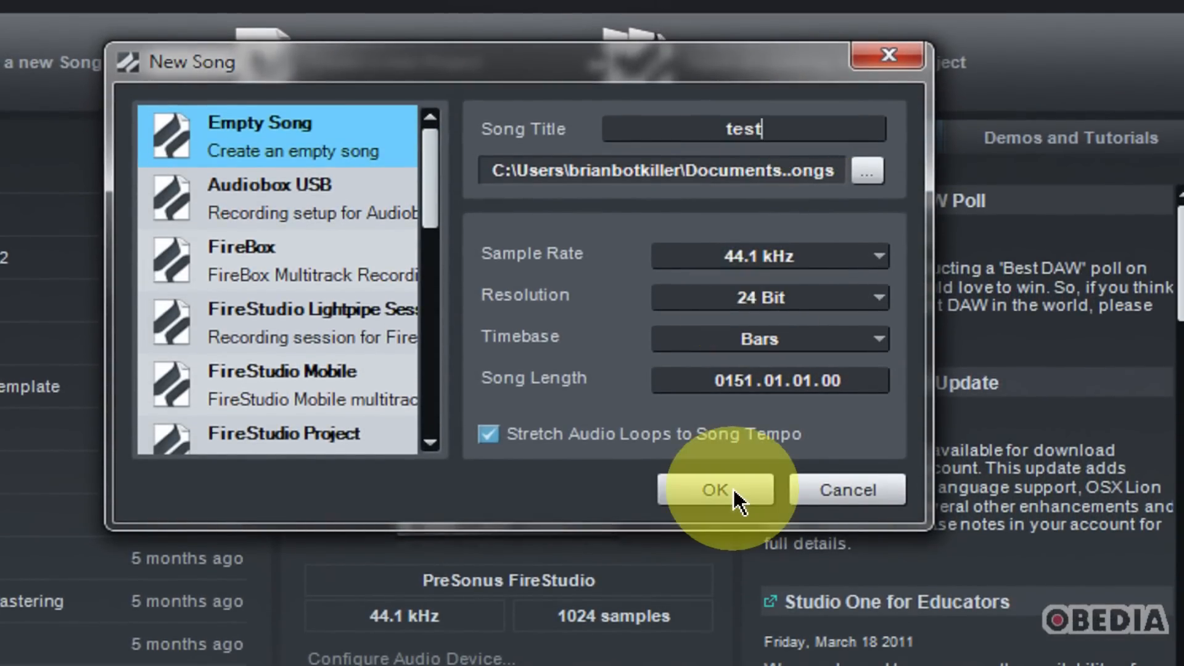
{"action": "left_click", "coordinate": [734, 493]}
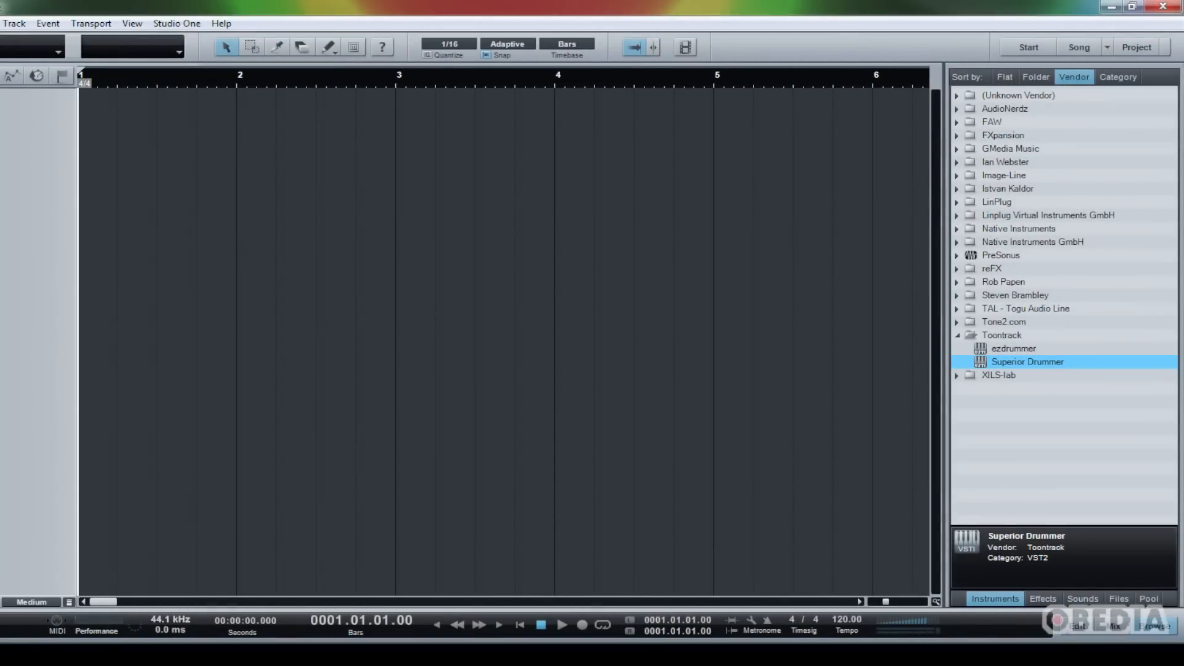
Add one new track named "Track" in Instrument format with Auto-Color on.
{"action": "key", "text": "t"}
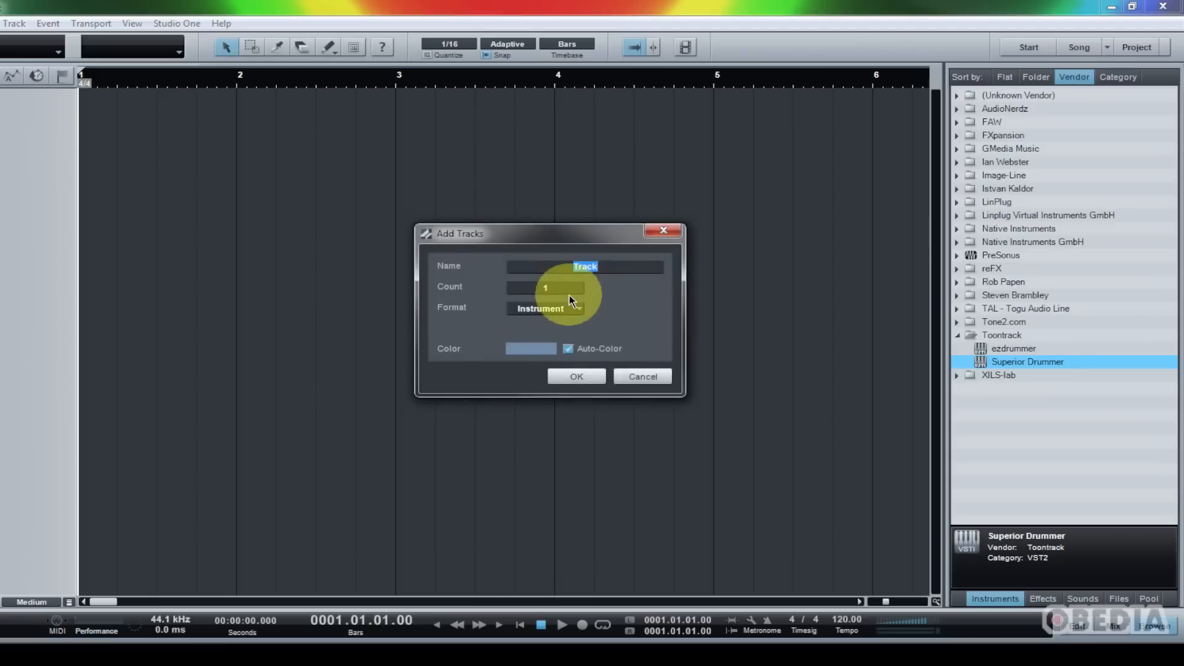
{"action": "left_click", "coordinate": [569, 312]}
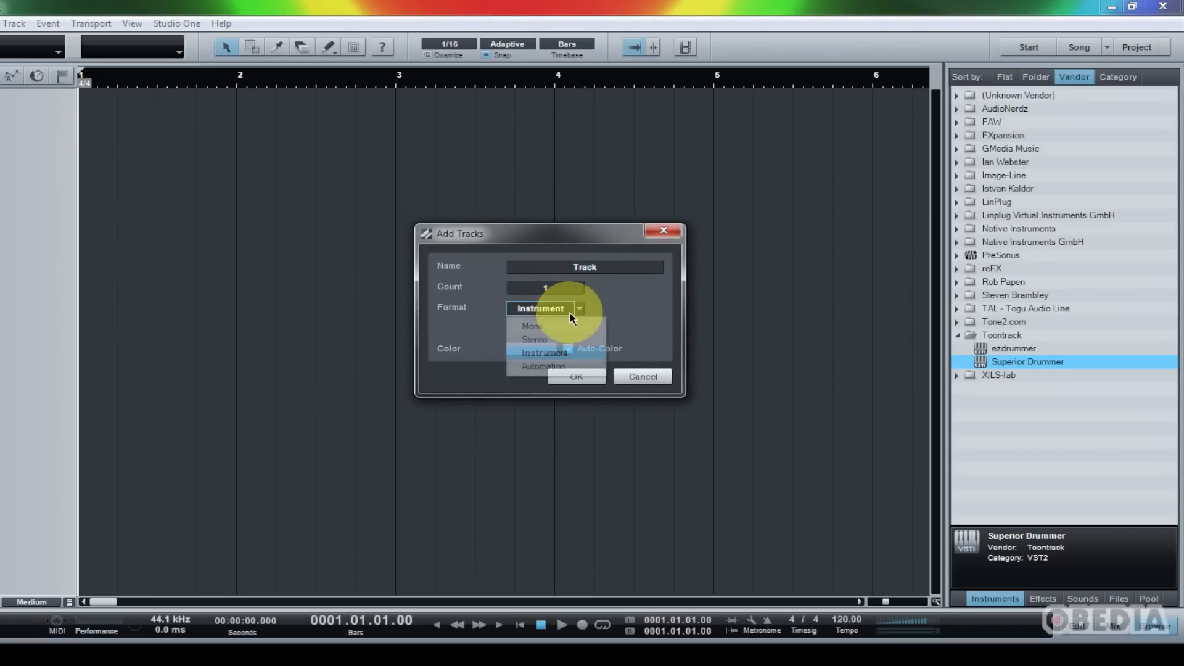
{"action": "left_click", "coordinate": [561, 354]}
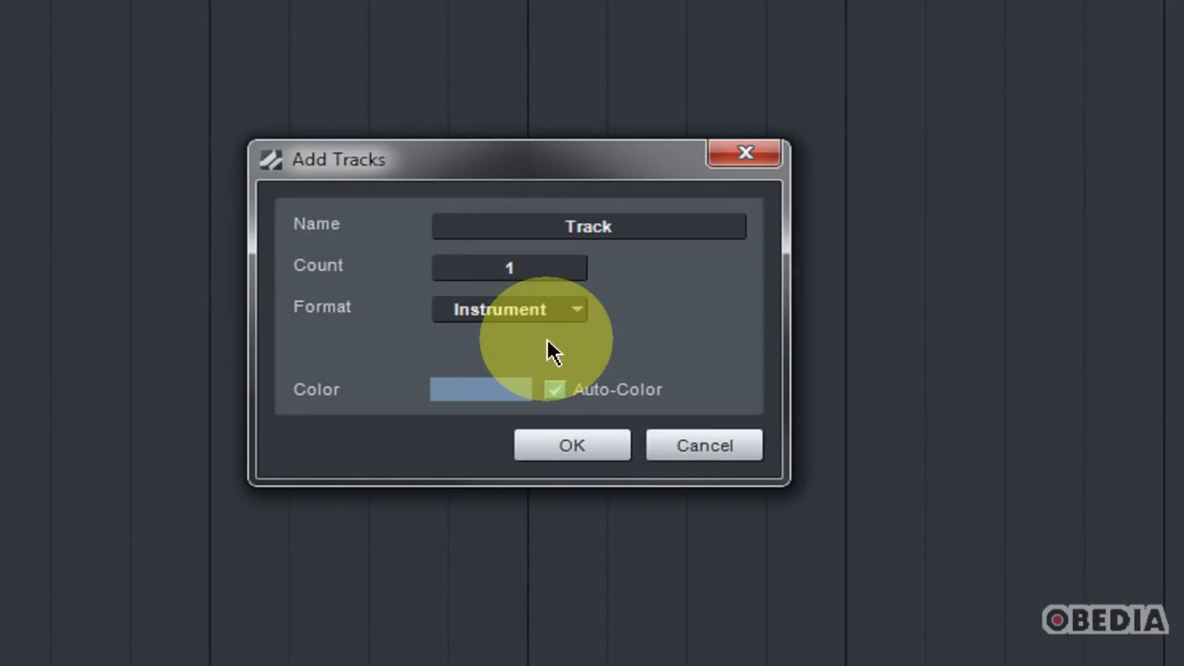
{"action": "left_click", "coordinate": [524, 316]}
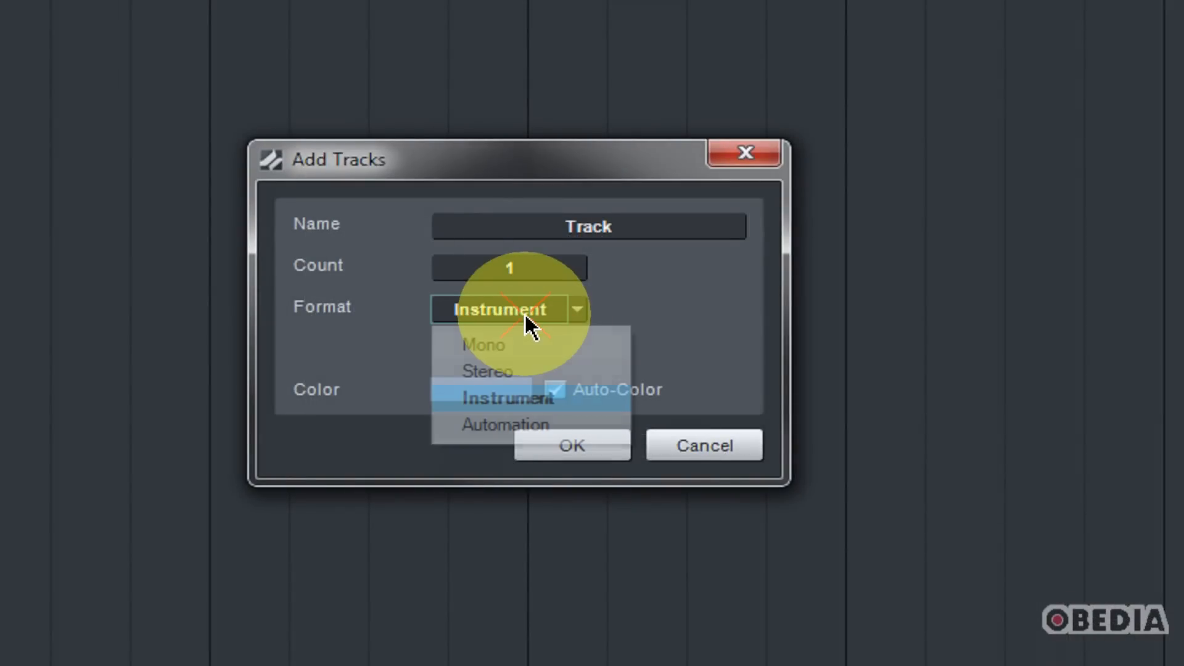
{"action": "left_click", "coordinate": [517, 407]}
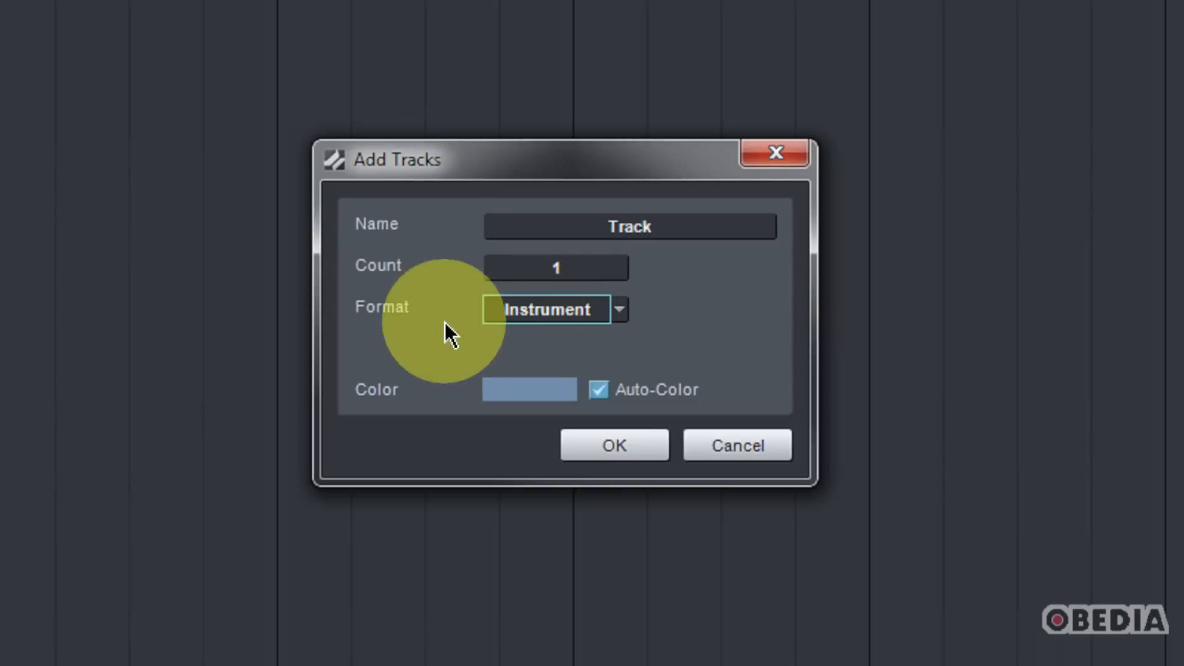
{"action": "left_click", "coordinate": [618, 446]}
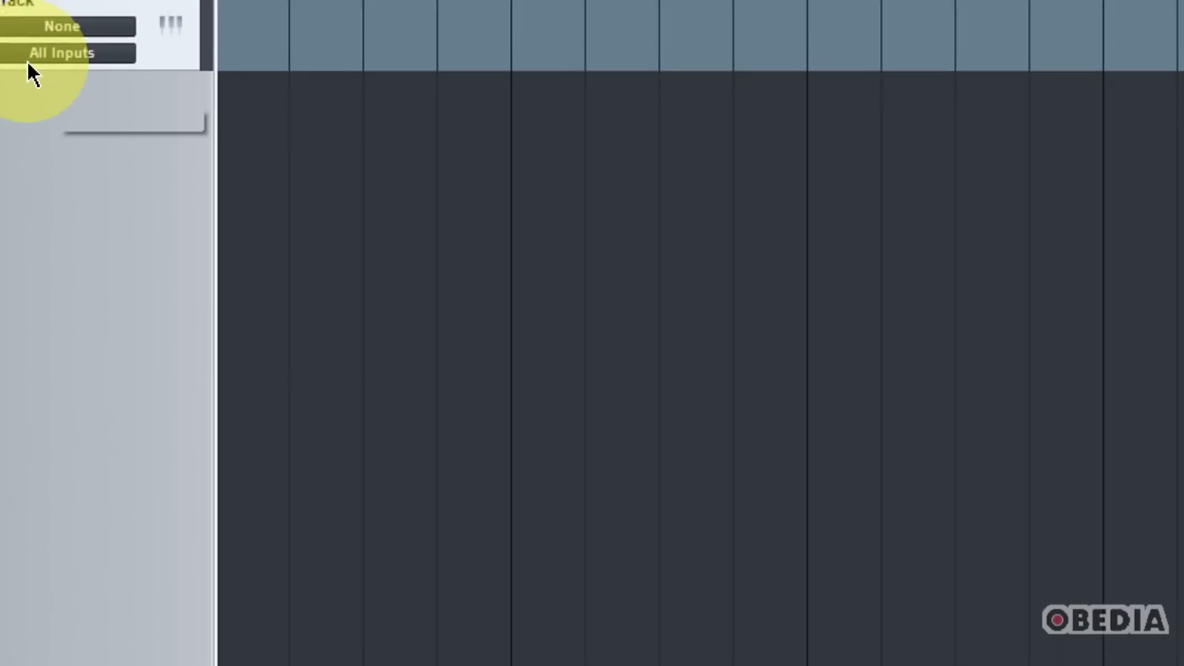
Enlarge the new track's height in the arrangement and set its instrument output to MIDI OUT.
{"action": "left_click_drag", "start_coordinate": [34, 93], "coordinate": [32, 265]}
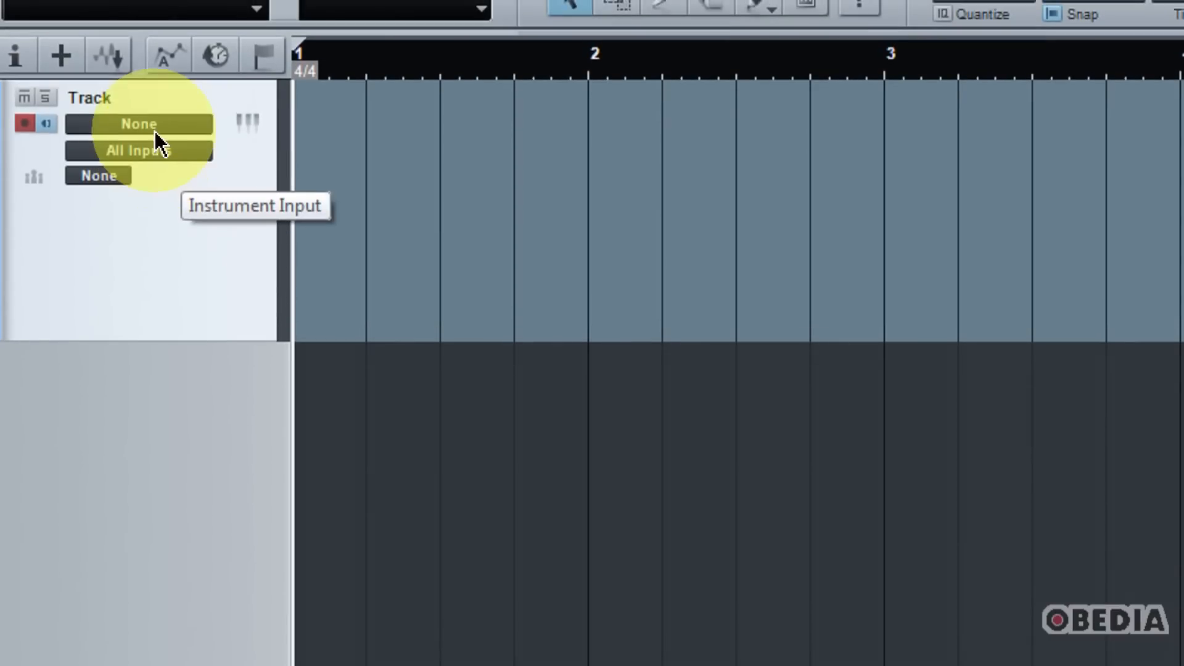
{"action": "left_click", "coordinate": [154, 118]}
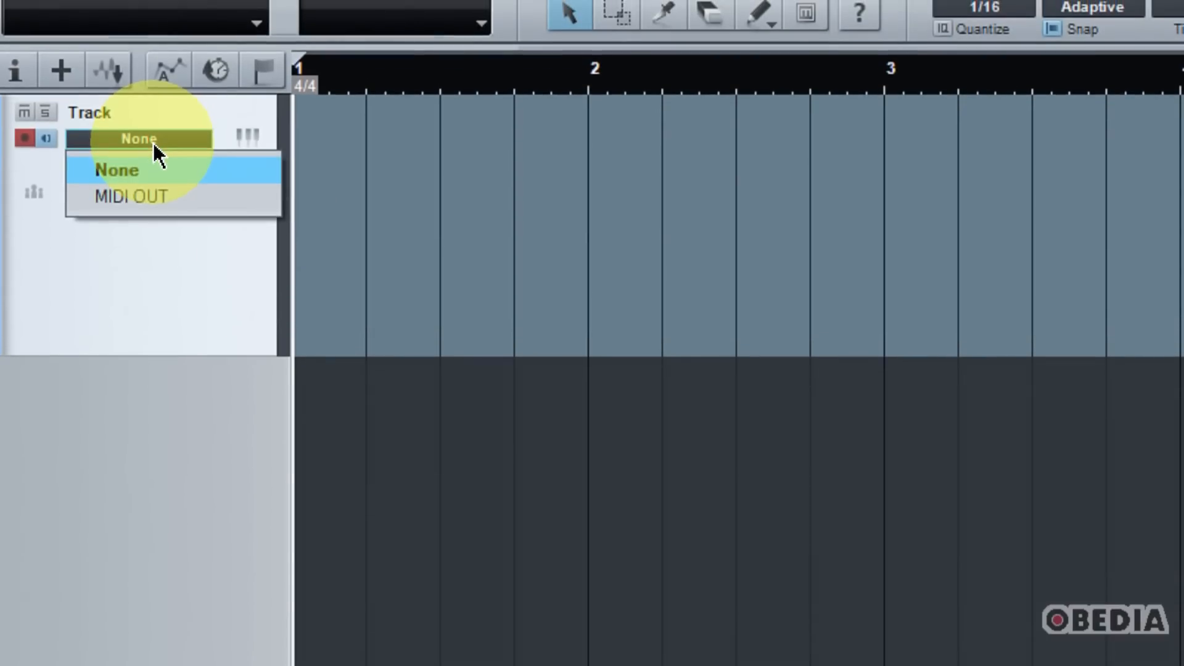
{"action": "left_click", "coordinate": [153, 222]}
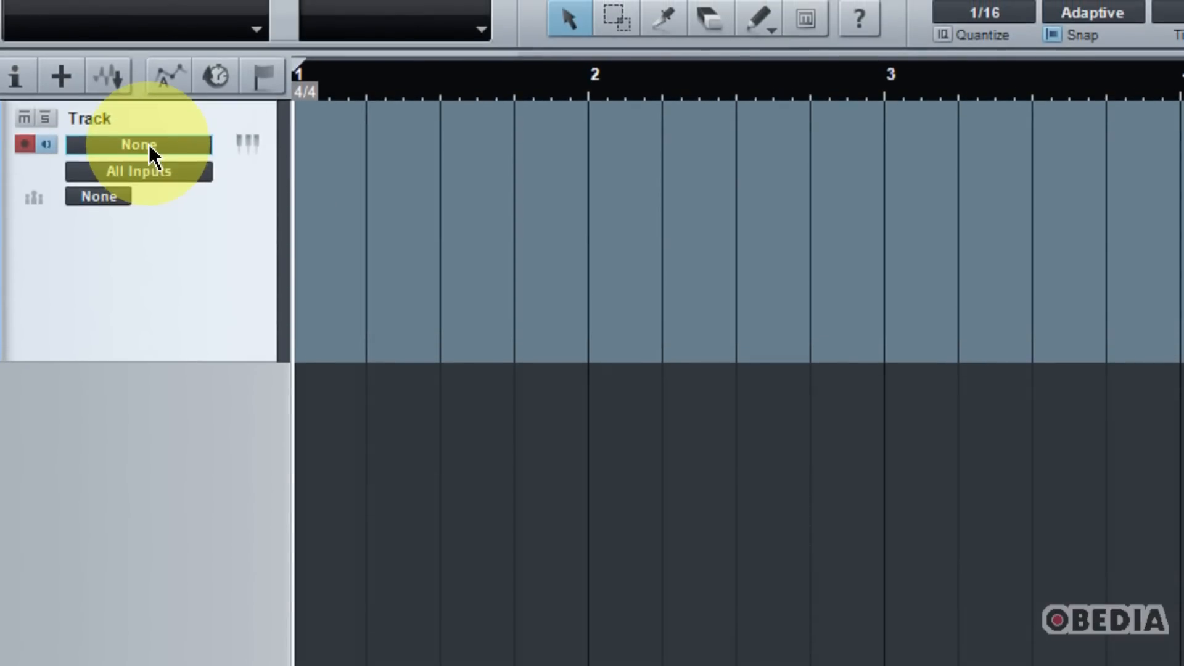
{"action": "left_click", "coordinate": [149, 140]}
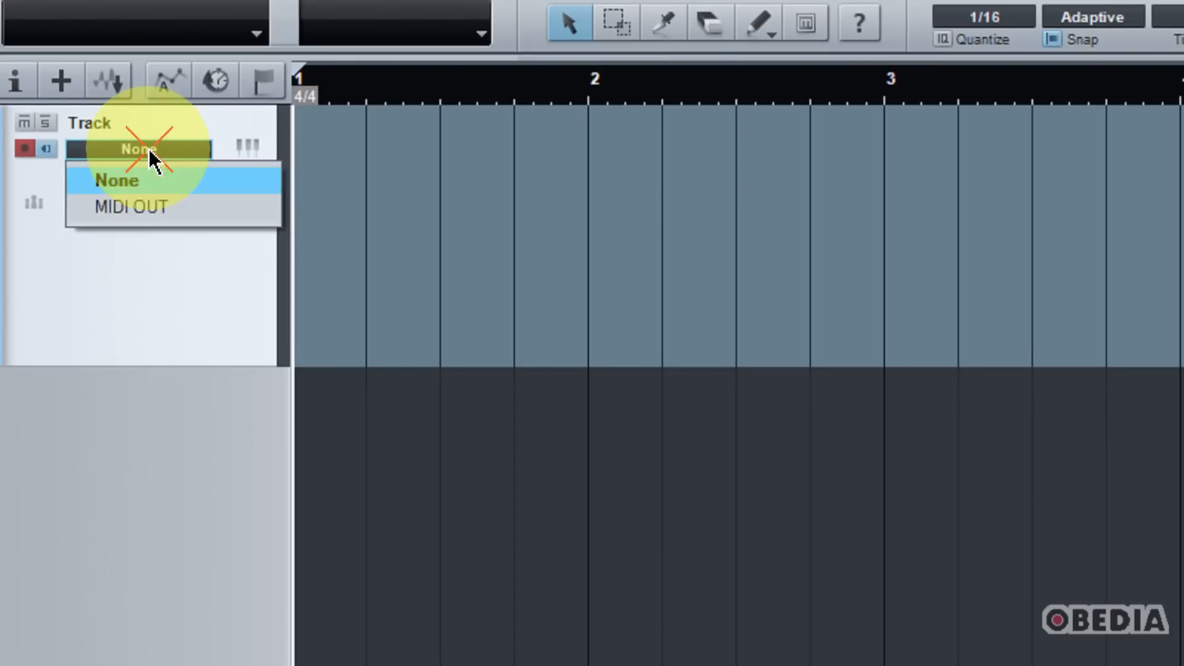
{"action": "left_click", "coordinate": [150, 198]}
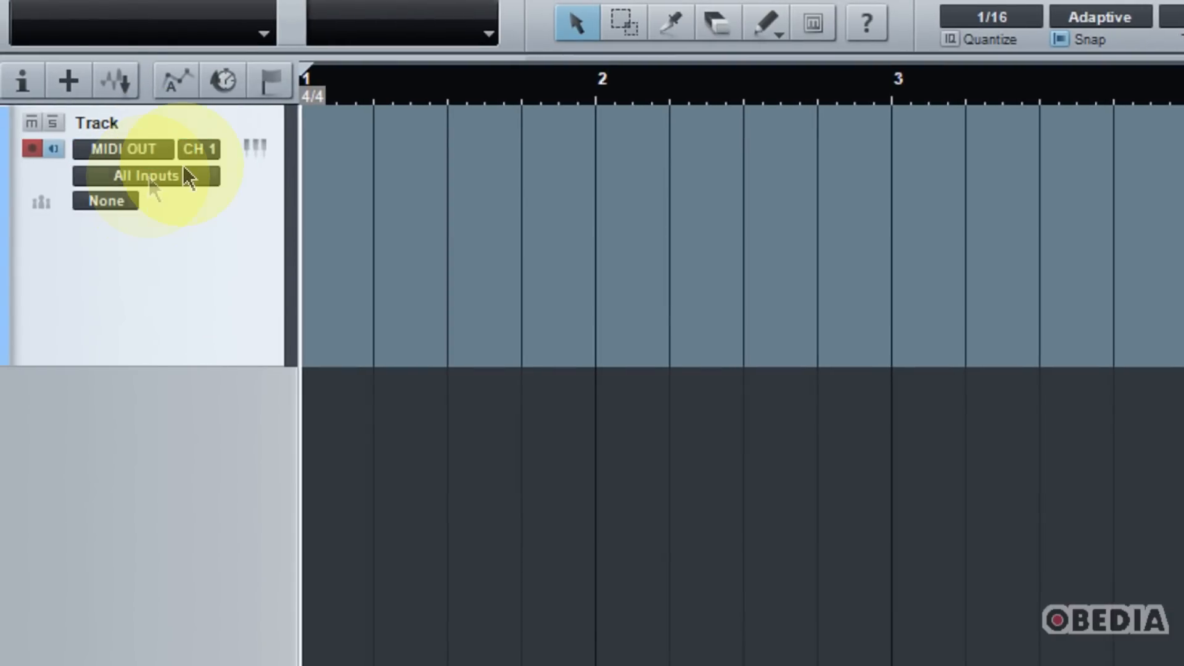
Check the track's MIDI output channel choices, leaving CH 1, and set its instrument input to KEYBOARD.
{"action": "left_click", "coordinate": [201, 150]}
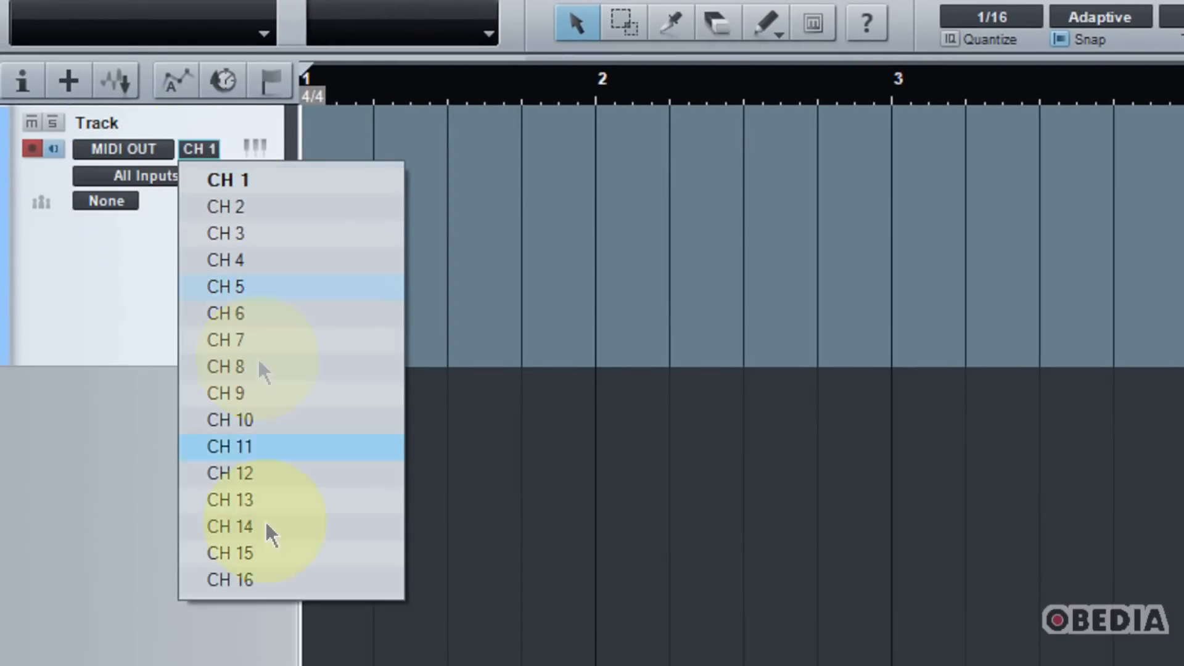
{"action": "left_click", "coordinate": [119, 289]}
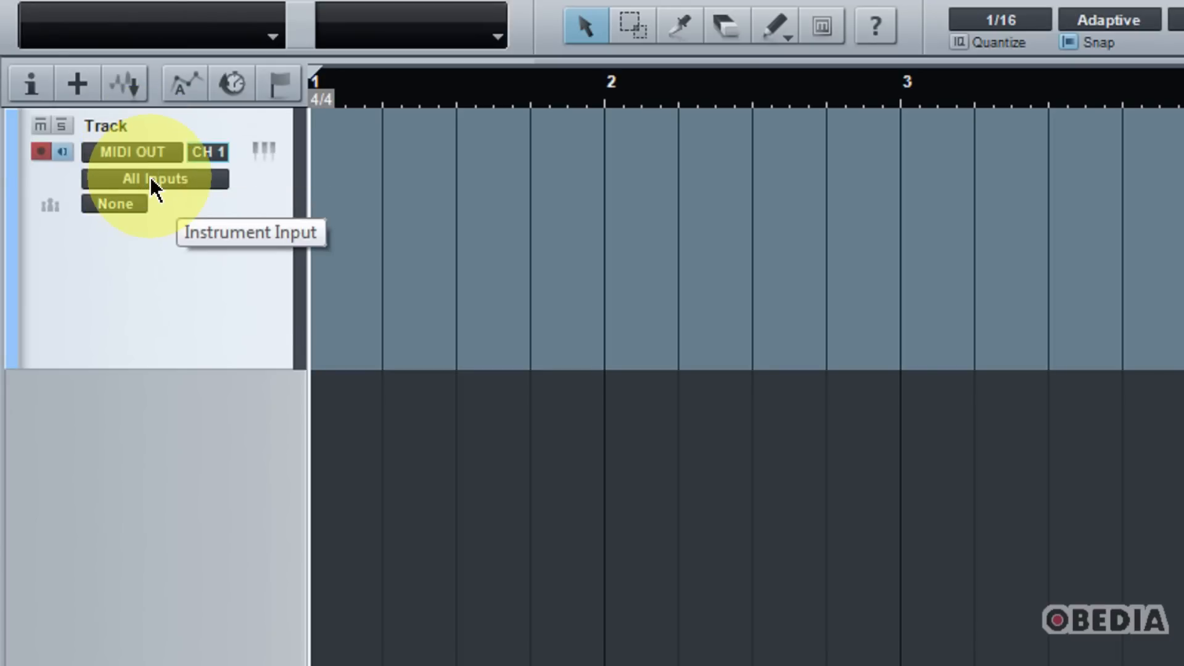
{"action": "left_click", "coordinate": [150, 177]}
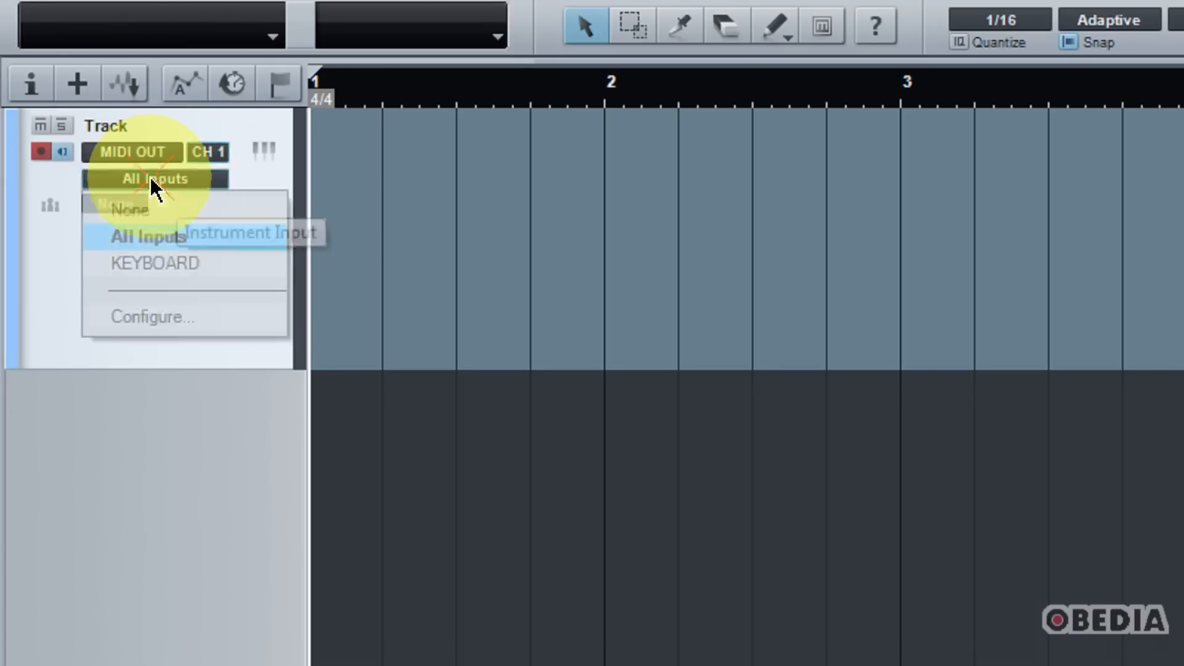
{"action": "left_click", "coordinate": [177, 262]}
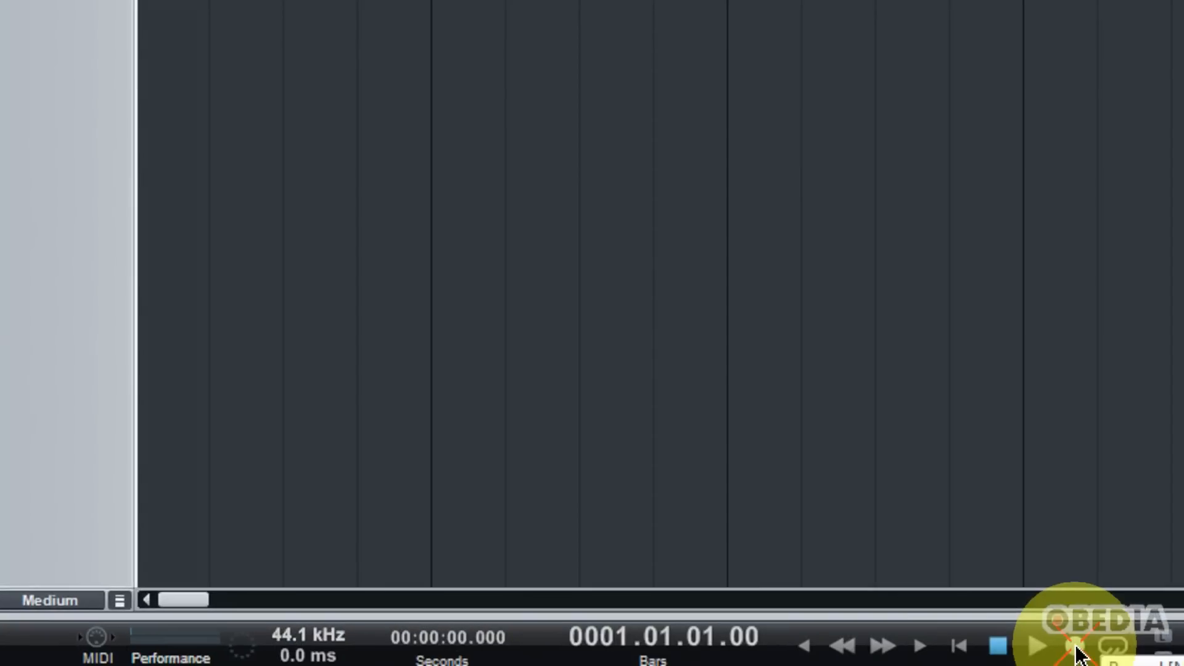
Record a keyboard part just over two bars long on the track from bar 1 and play it back from bar 2.
{"action": "left_click", "coordinate": [1077, 650]}
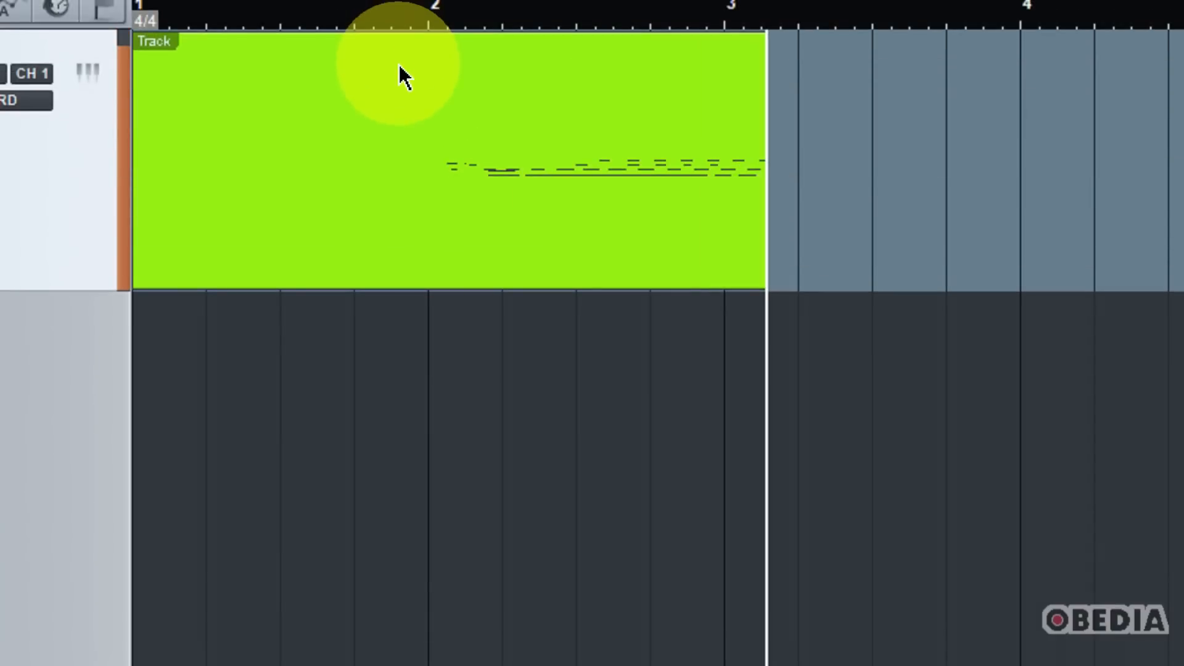
{"action": "key", "text": "space"}
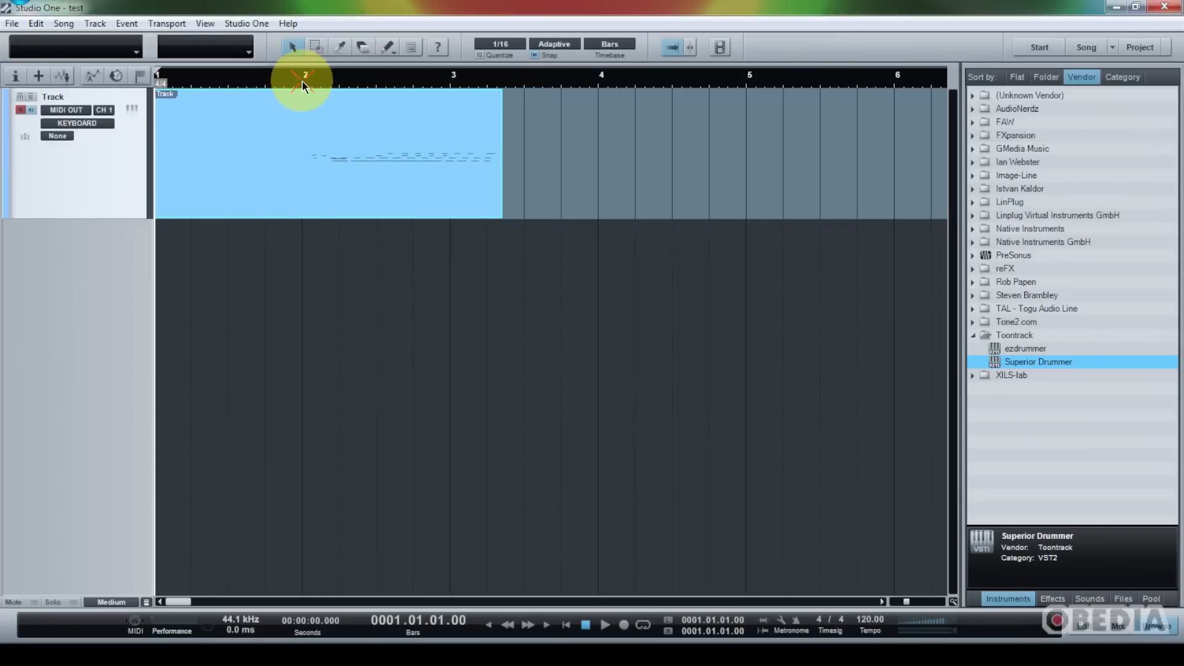
{"action": "left_click", "coordinate": [428, 79]}
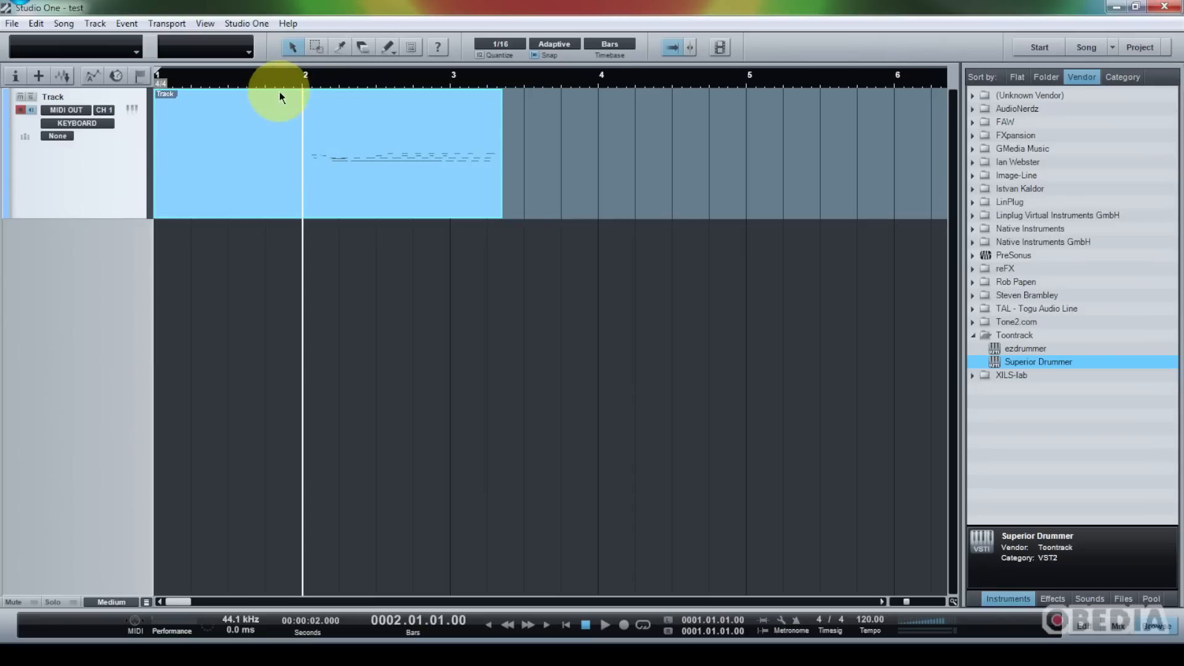
{"action": "key", "text": "space"}
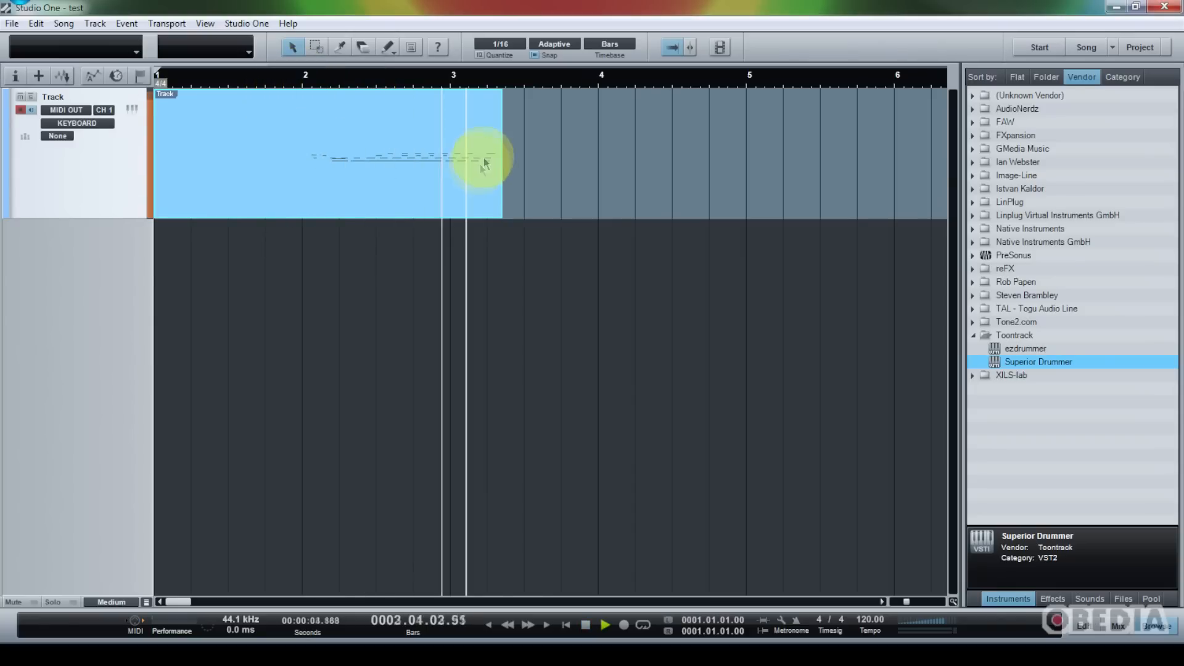
{"action": "key", "text": "space"}
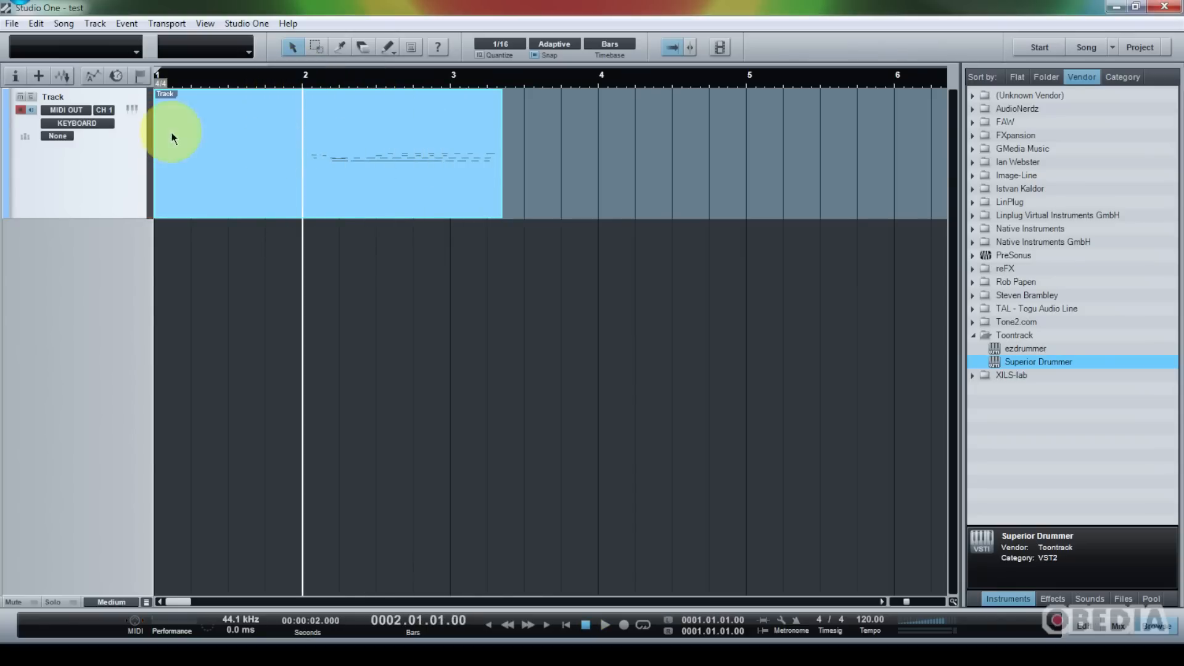
Examine the available MIDI output channels for the track's MIDI OUT instrument without changing the selection.
{"action": "left_click", "coordinate": [103, 109]}
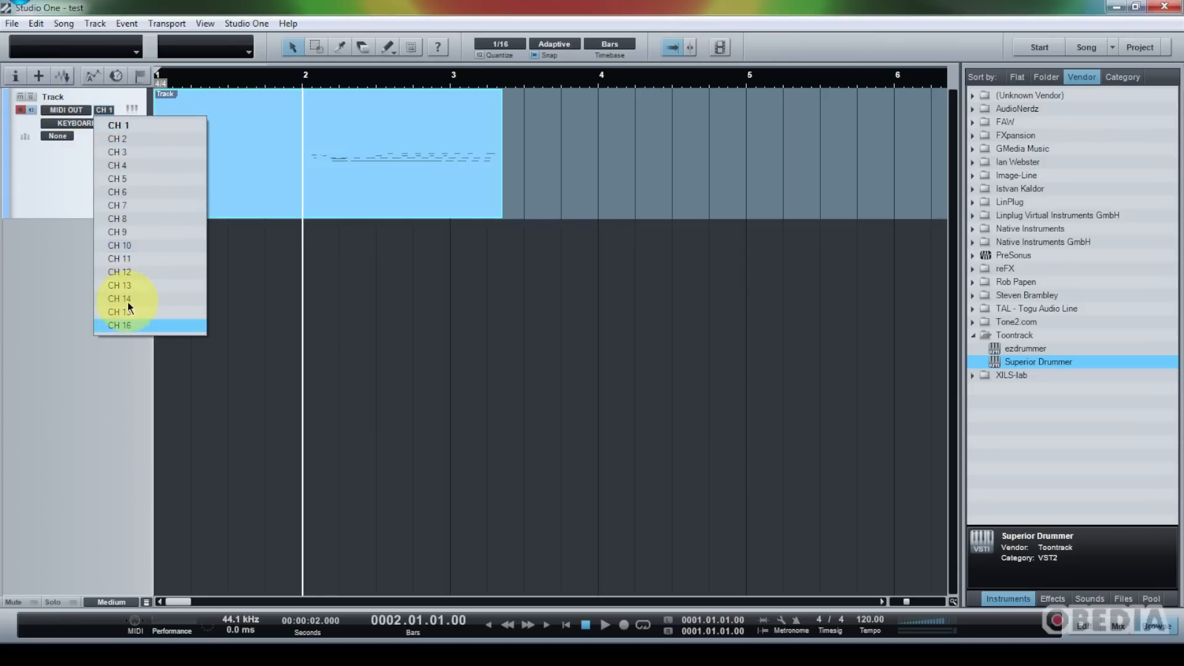
{"action": "left_click", "coordinate": [49, 201]}
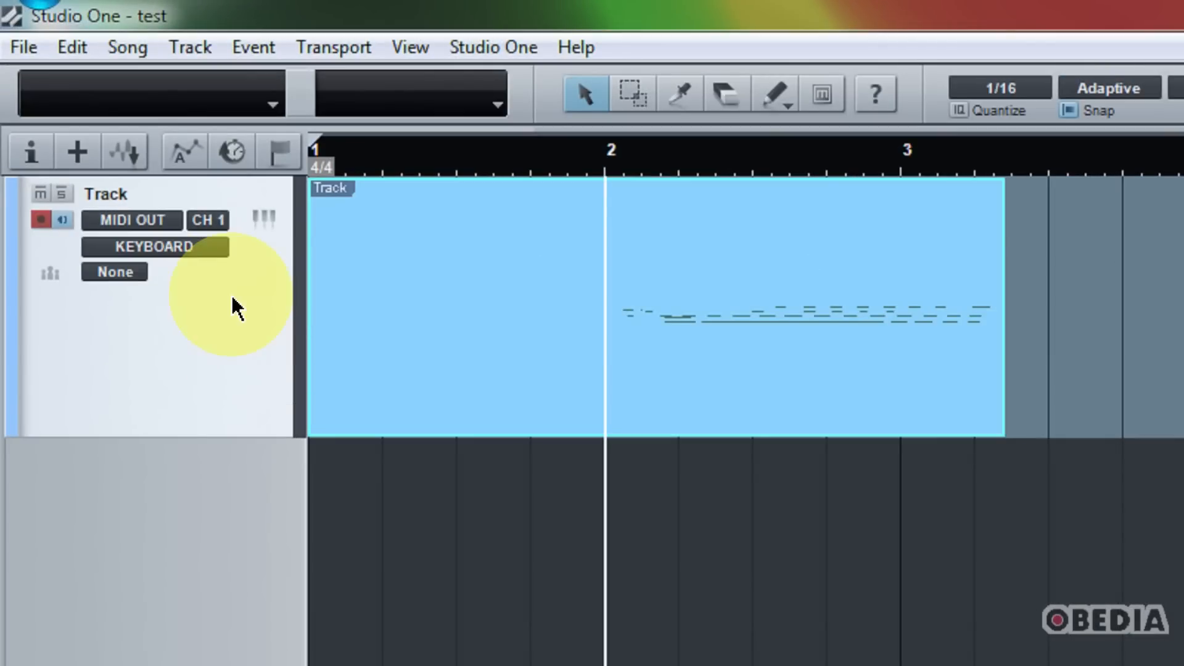
{"action": "left_click", "coordinate": [211, 222]}
{"action": "left_click", "coordinate": [123, 363]}
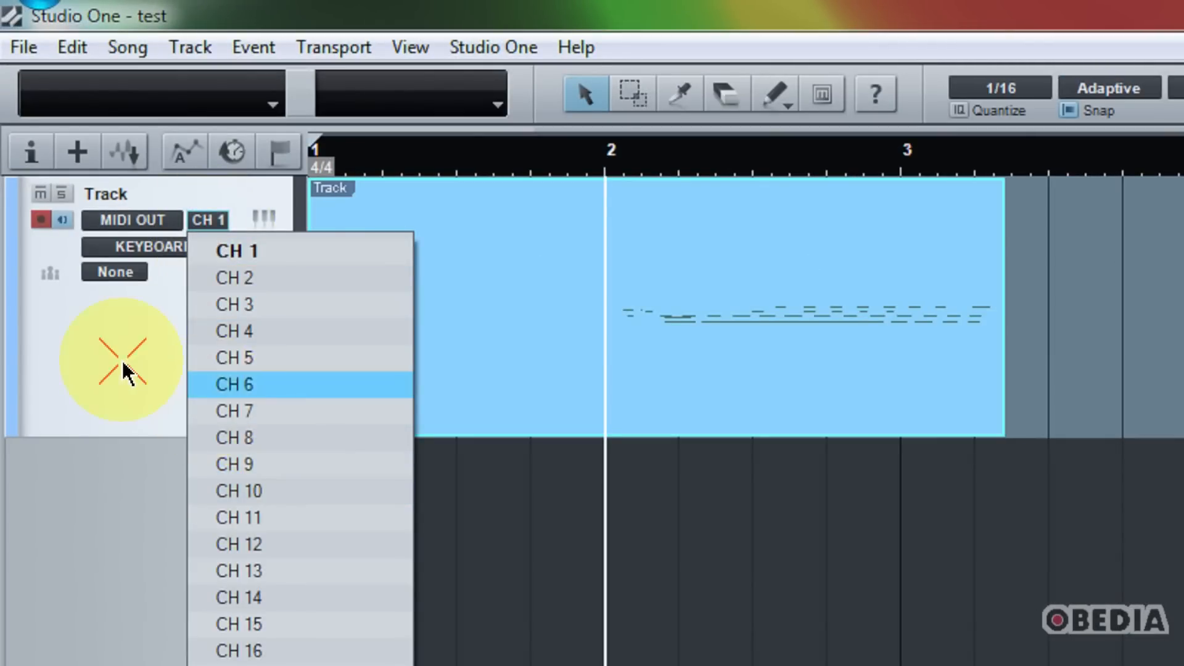